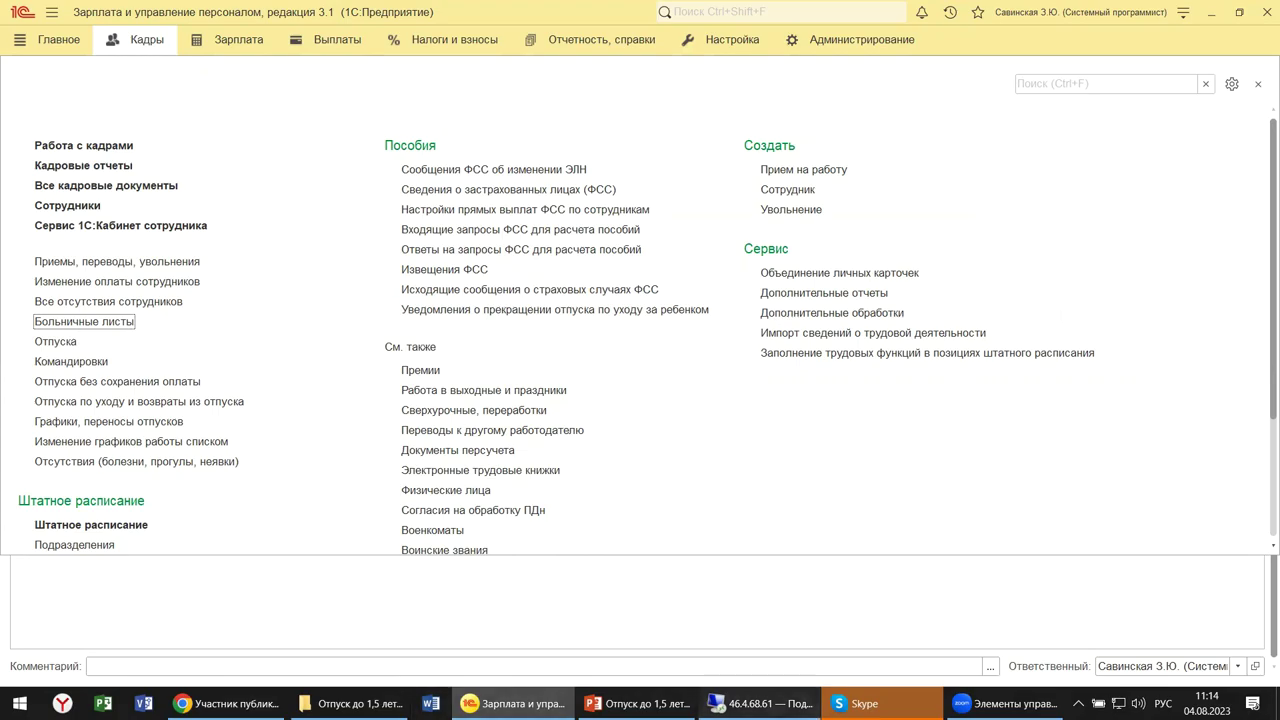
Switch to the remote 1С:ERP session, view the Кадры section's commands, and return to the local Зарплата и управление персоналом.
click(760, 703)
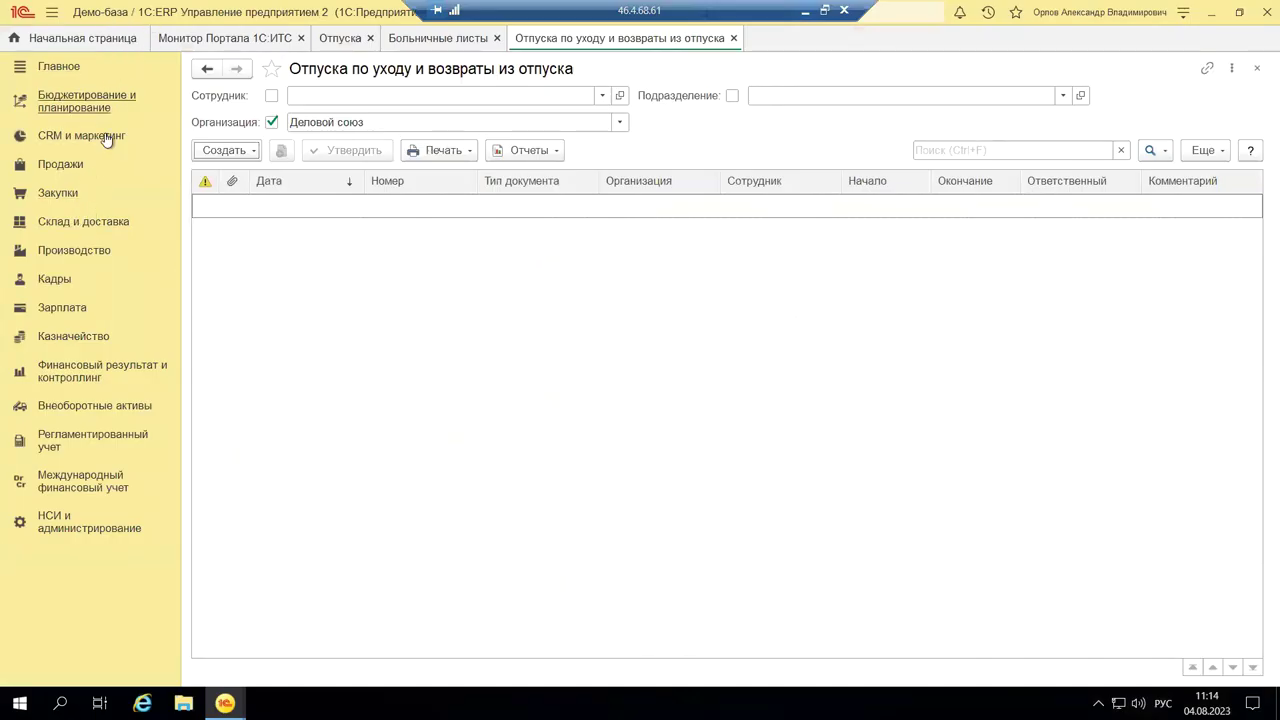
click(57, 286)
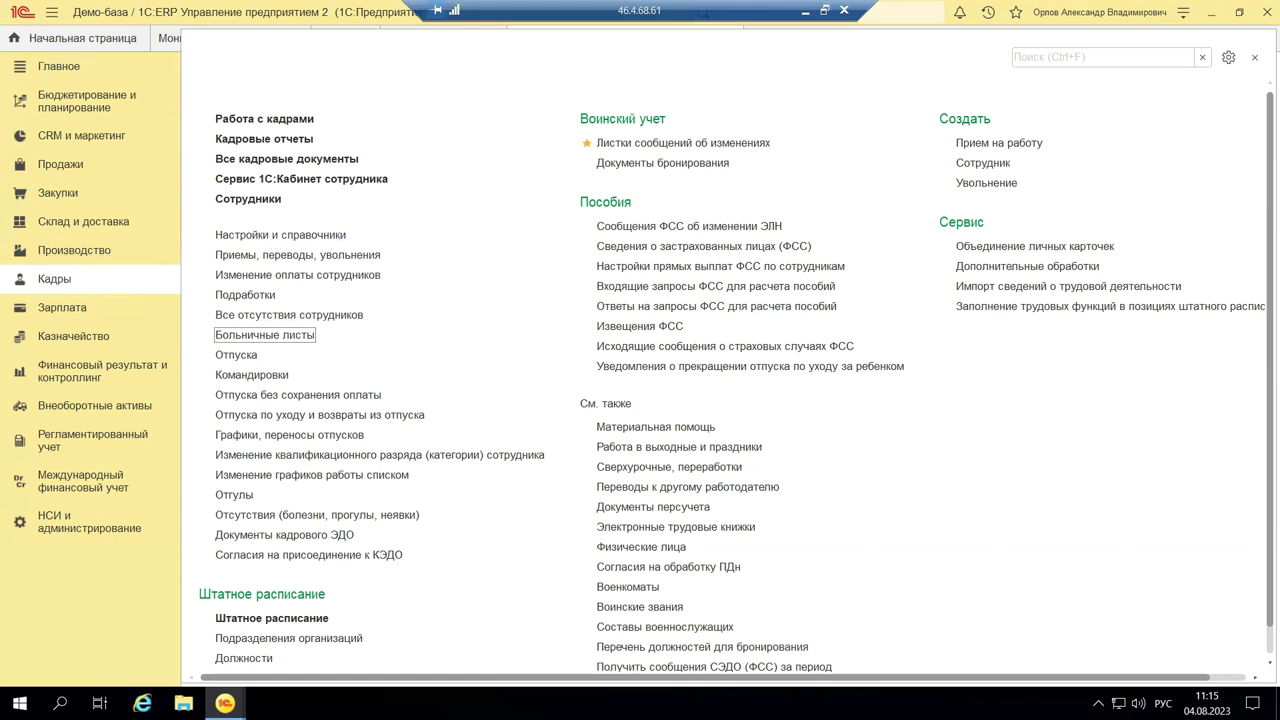
click(803, 9)
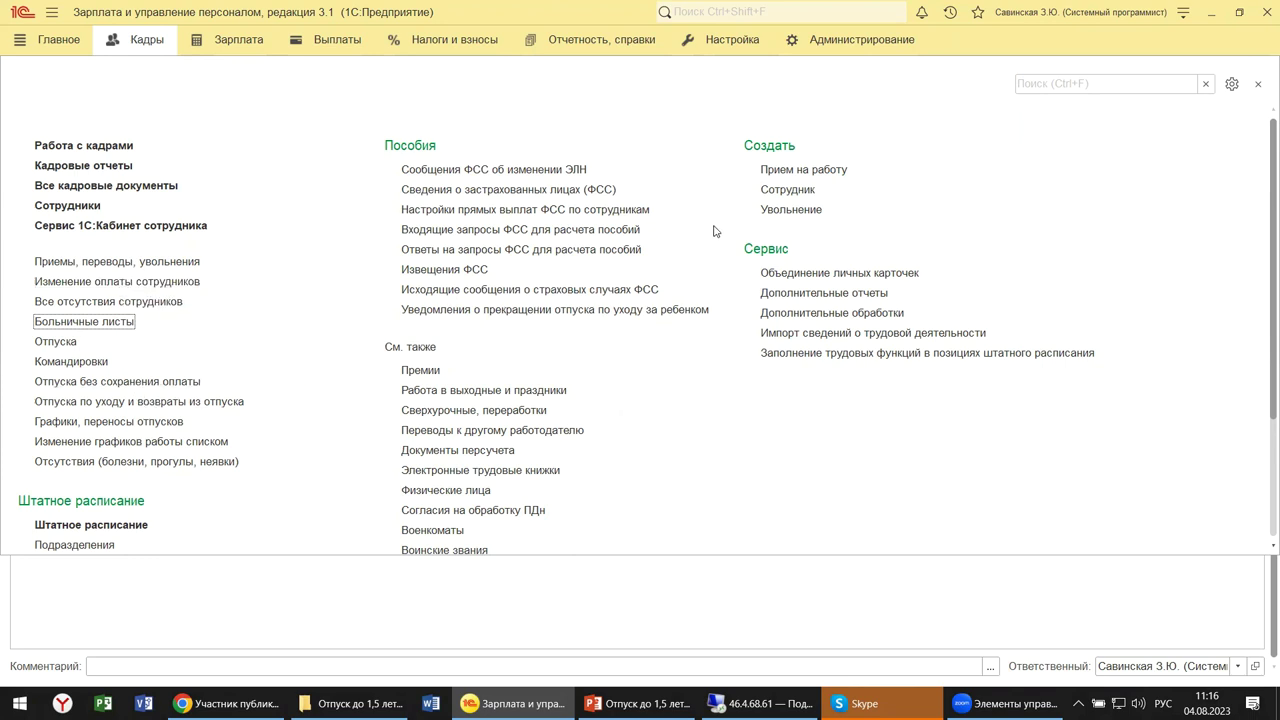
Open the June 2022 sick leave document from Больничные листы and show its main details.
click(103, 330)
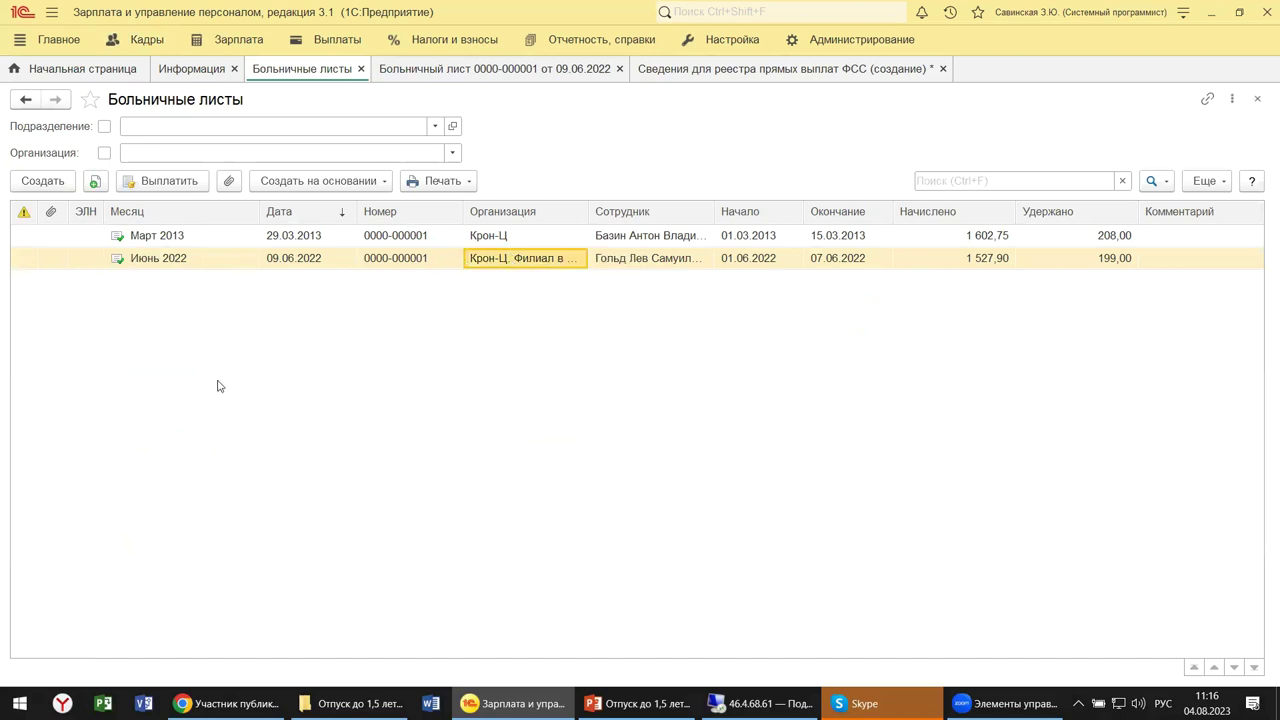
double_click(534, 258)
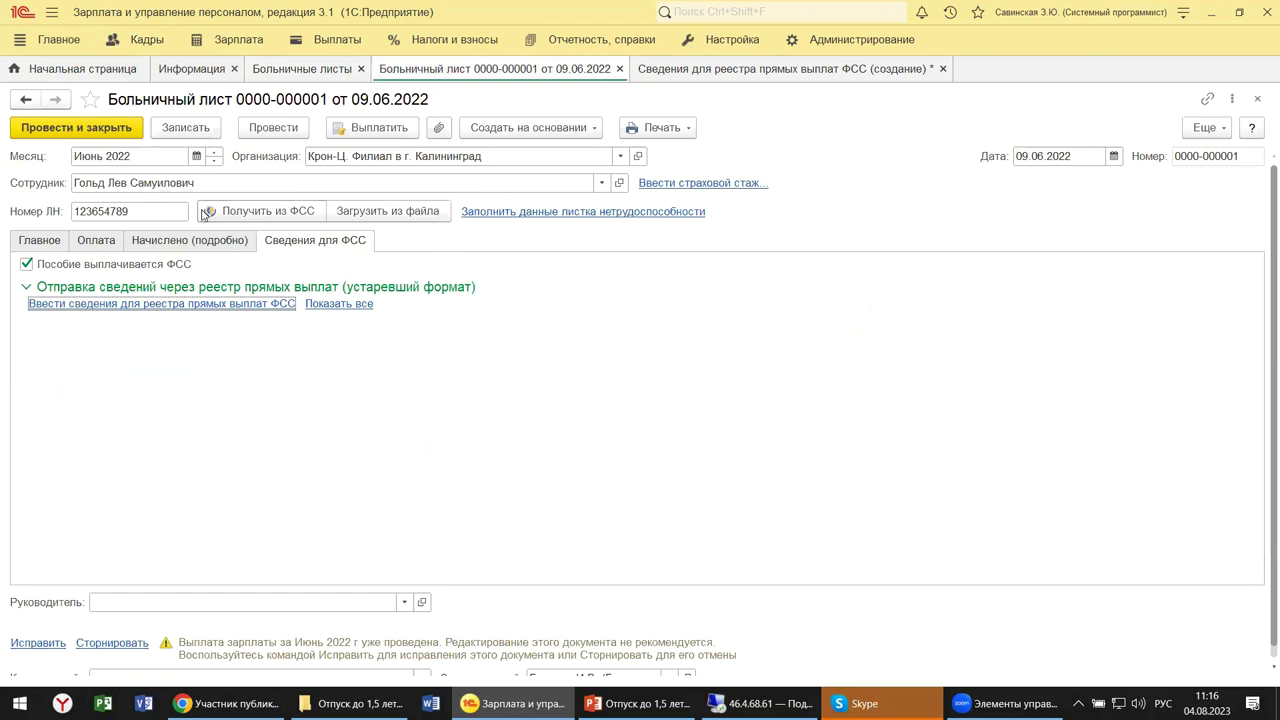
click(40, 241)
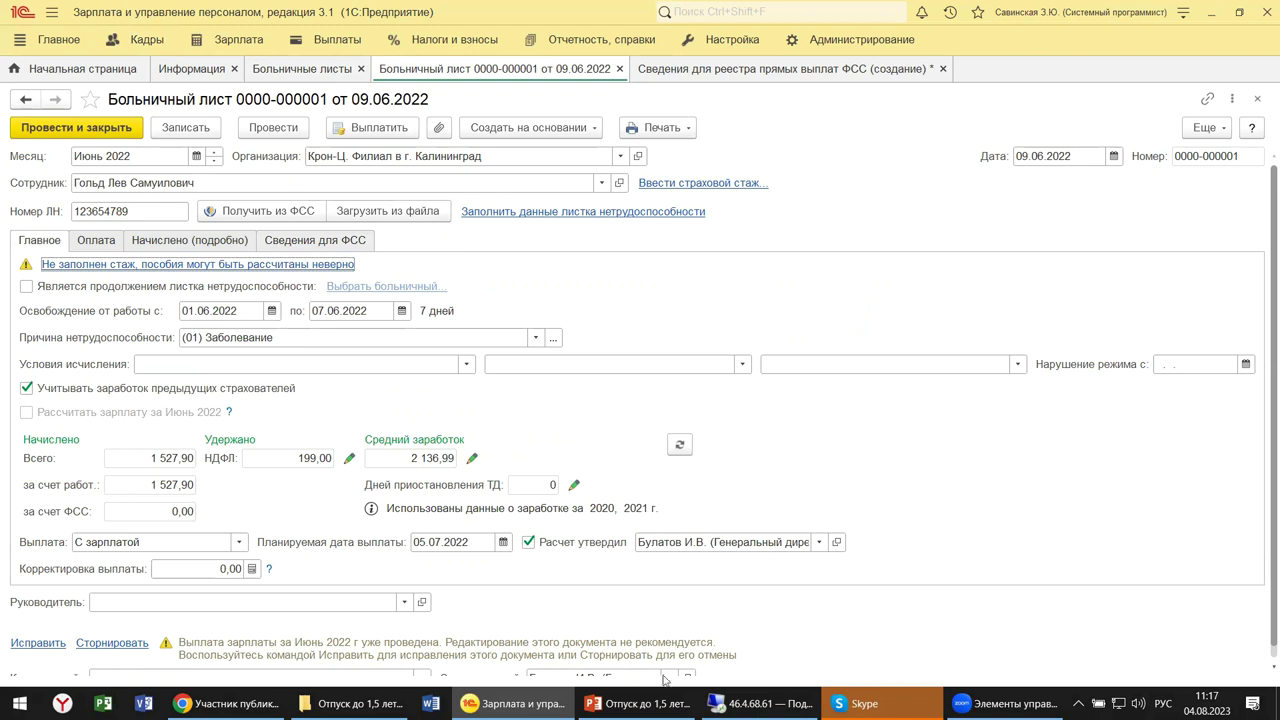
Switch to the remote 1С:ERP session and create a new document in Больничные листы.
mouse_move(745, 697)
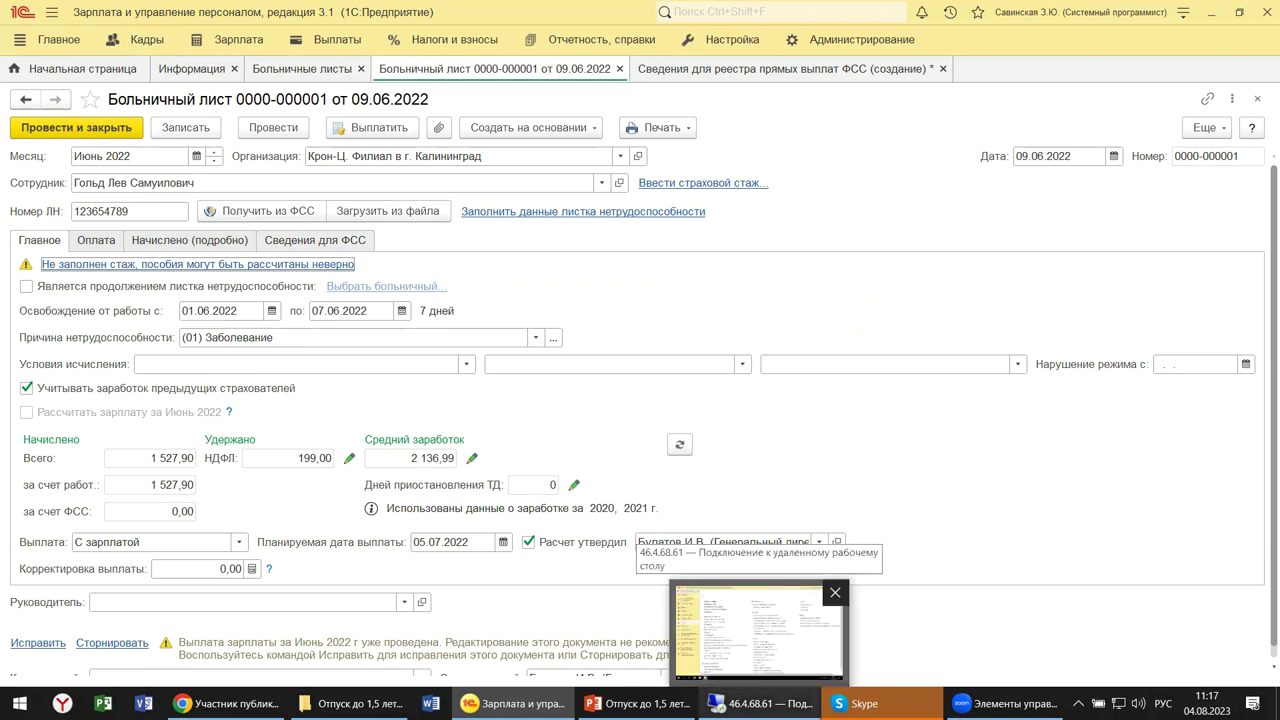
click(700, 650)
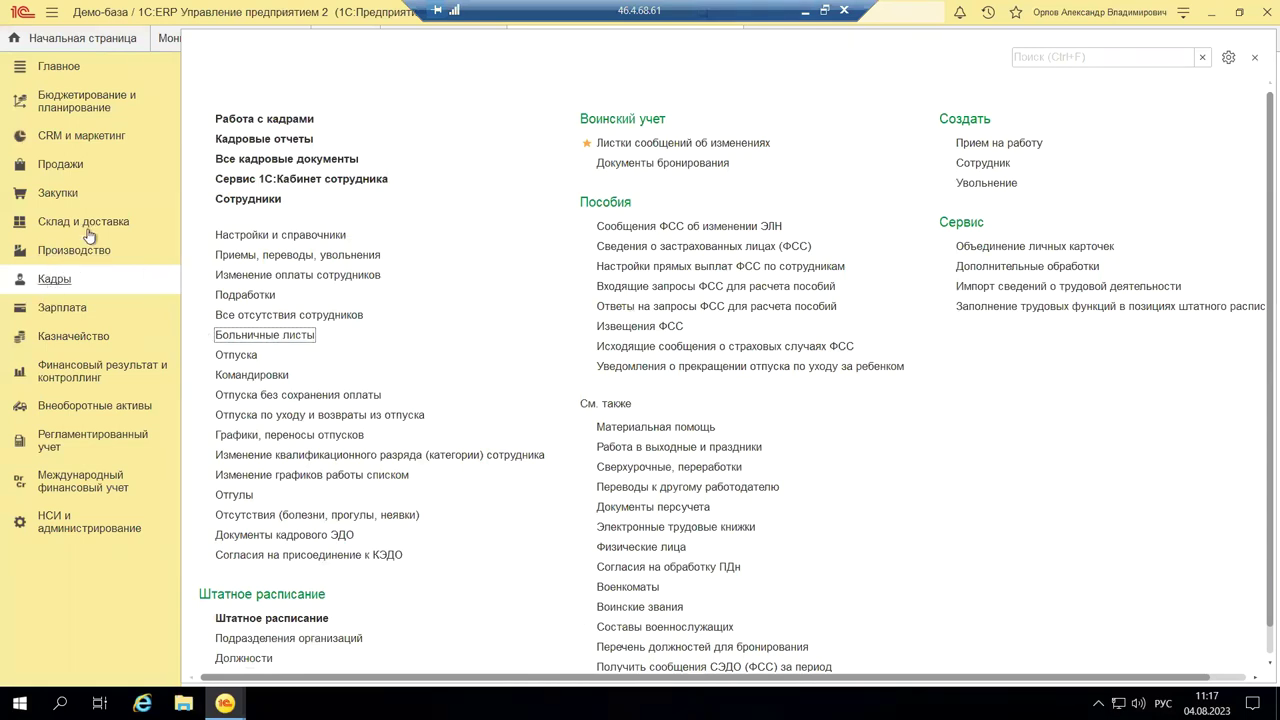
click(262, 340)
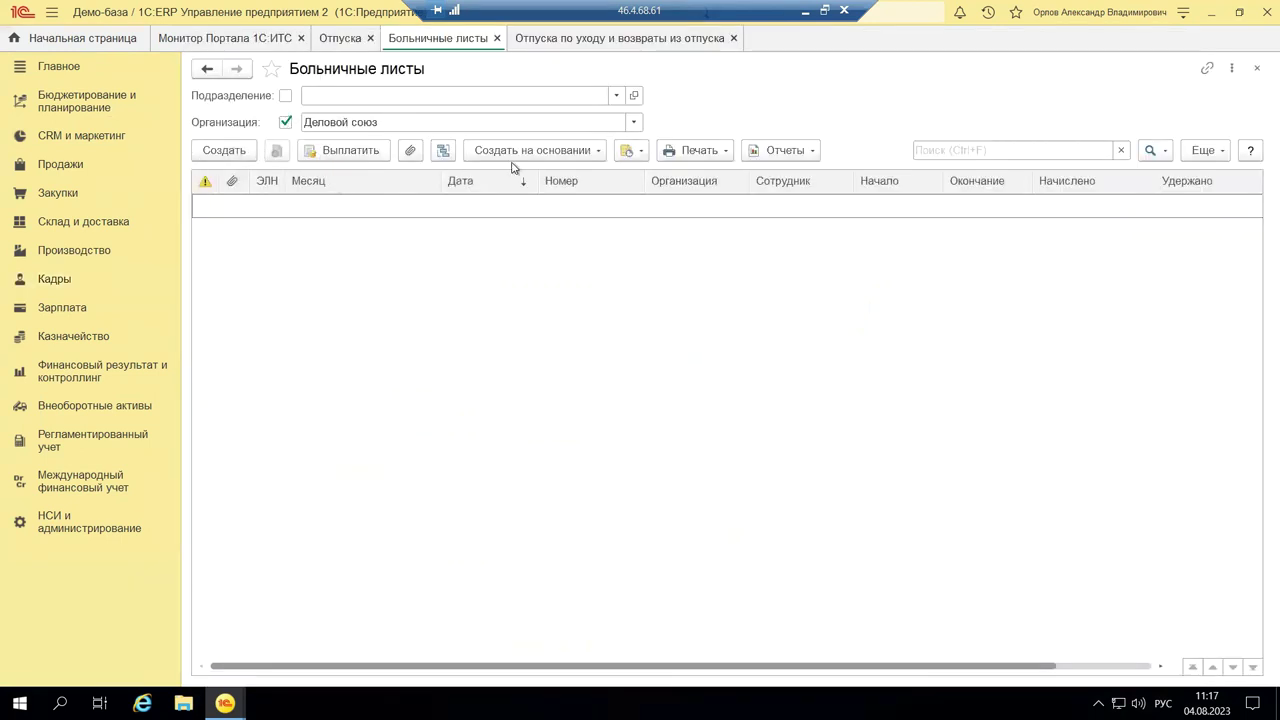
click(240, 154)
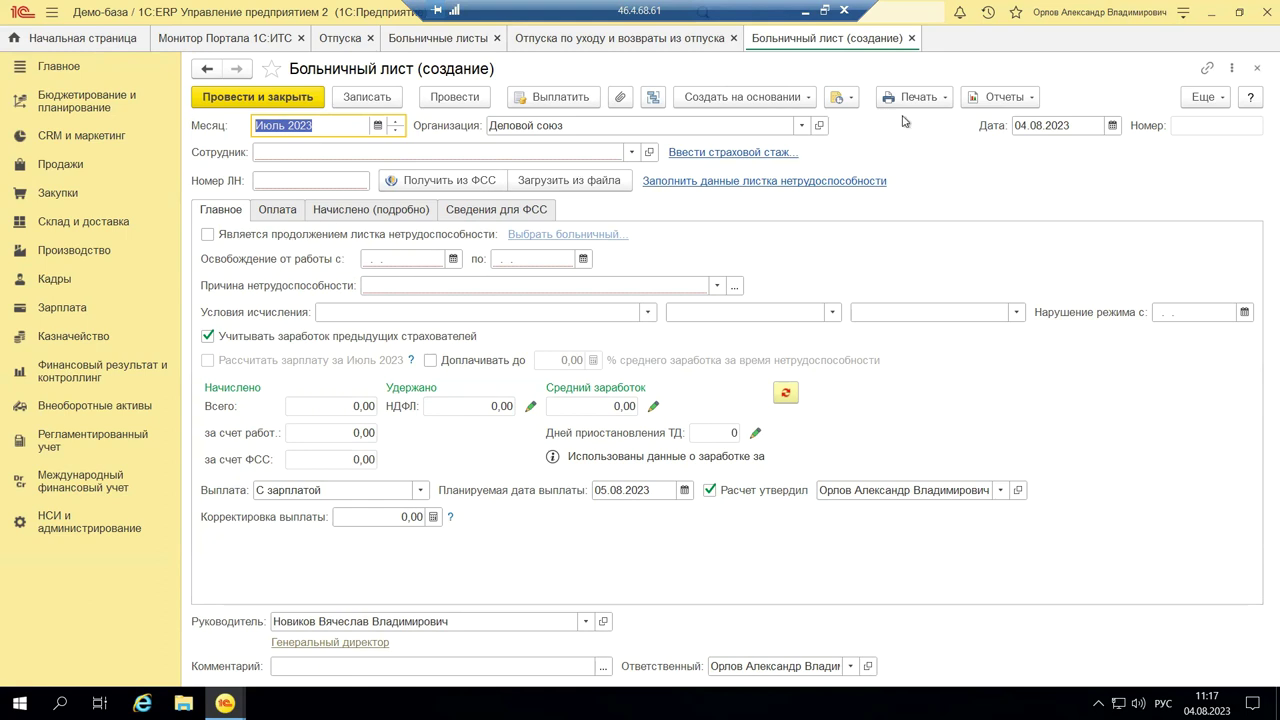
Examine the new sick leave's document date, work release period fields, and the available reasons for incapacity.
click(1033, 127)
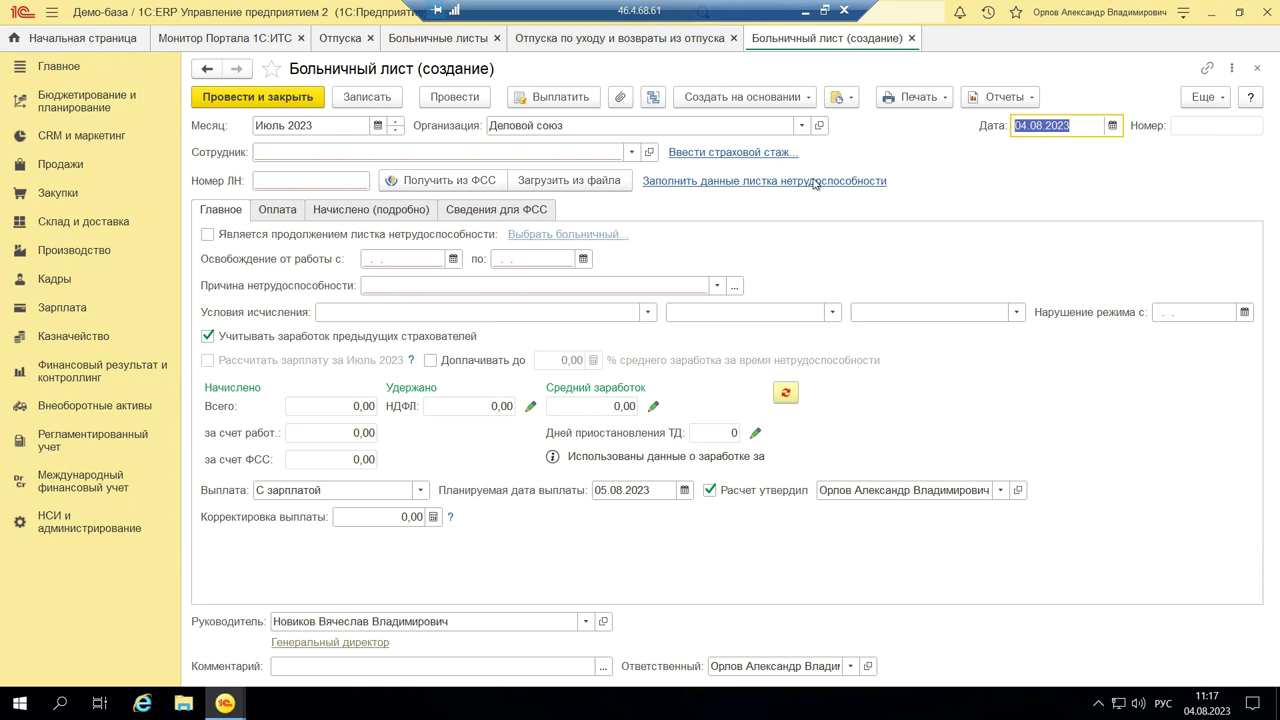
click(395, 257)
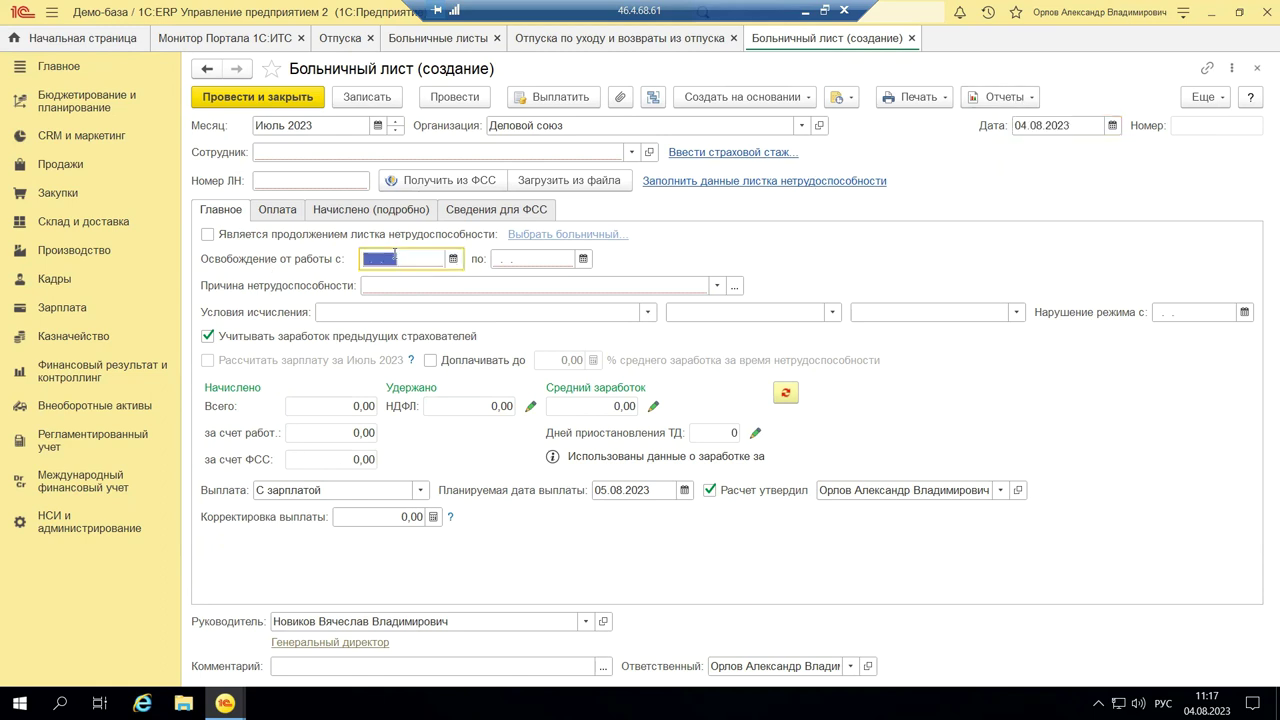
click(538, 260)
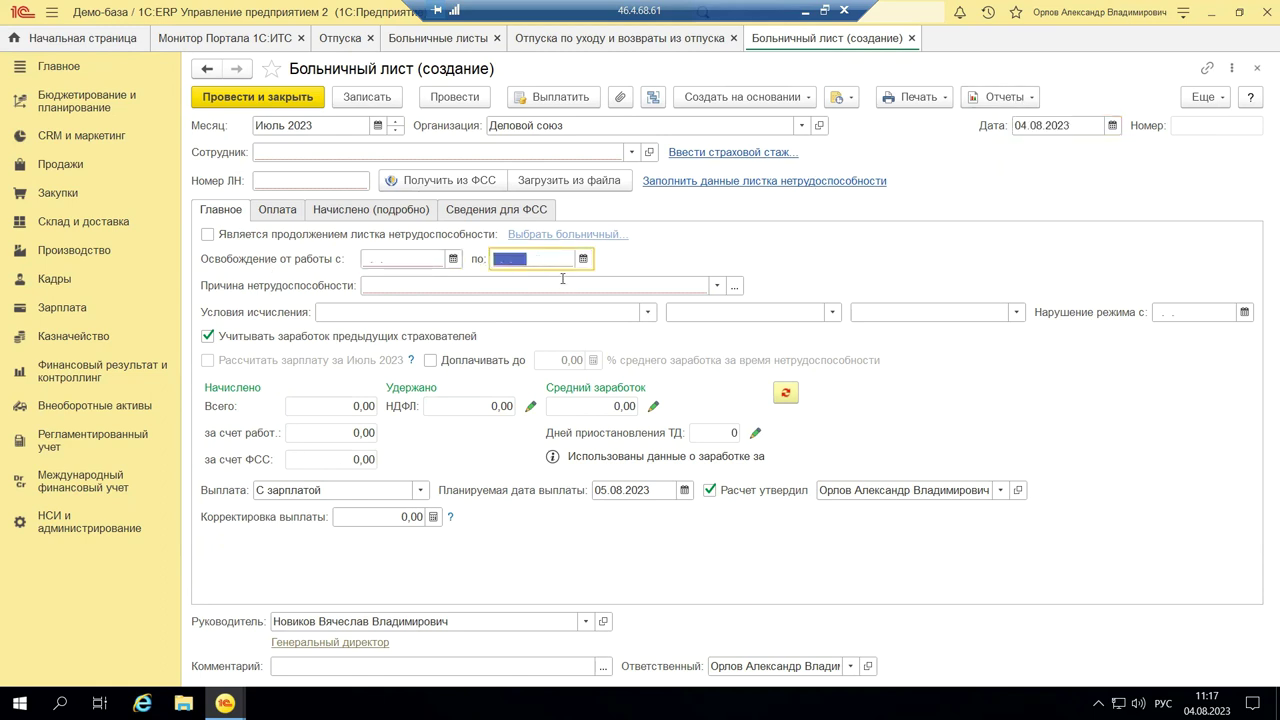
click(1064, 123)
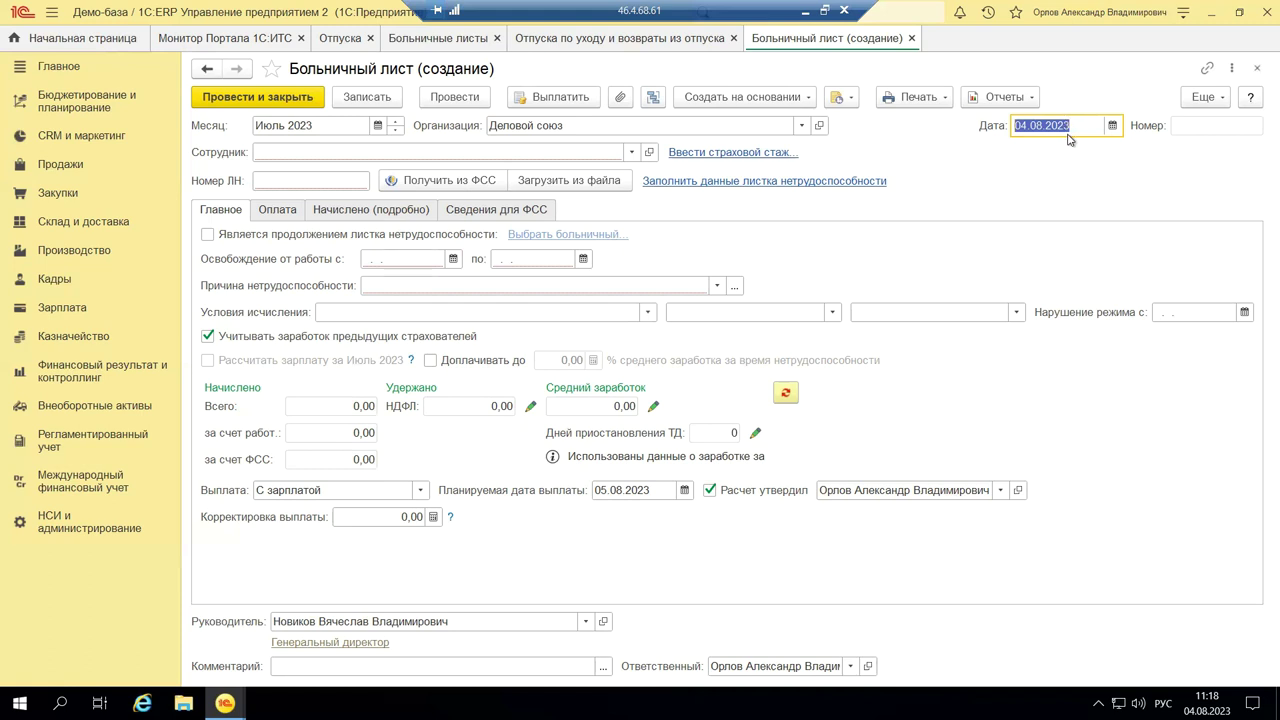
click(398, 260)
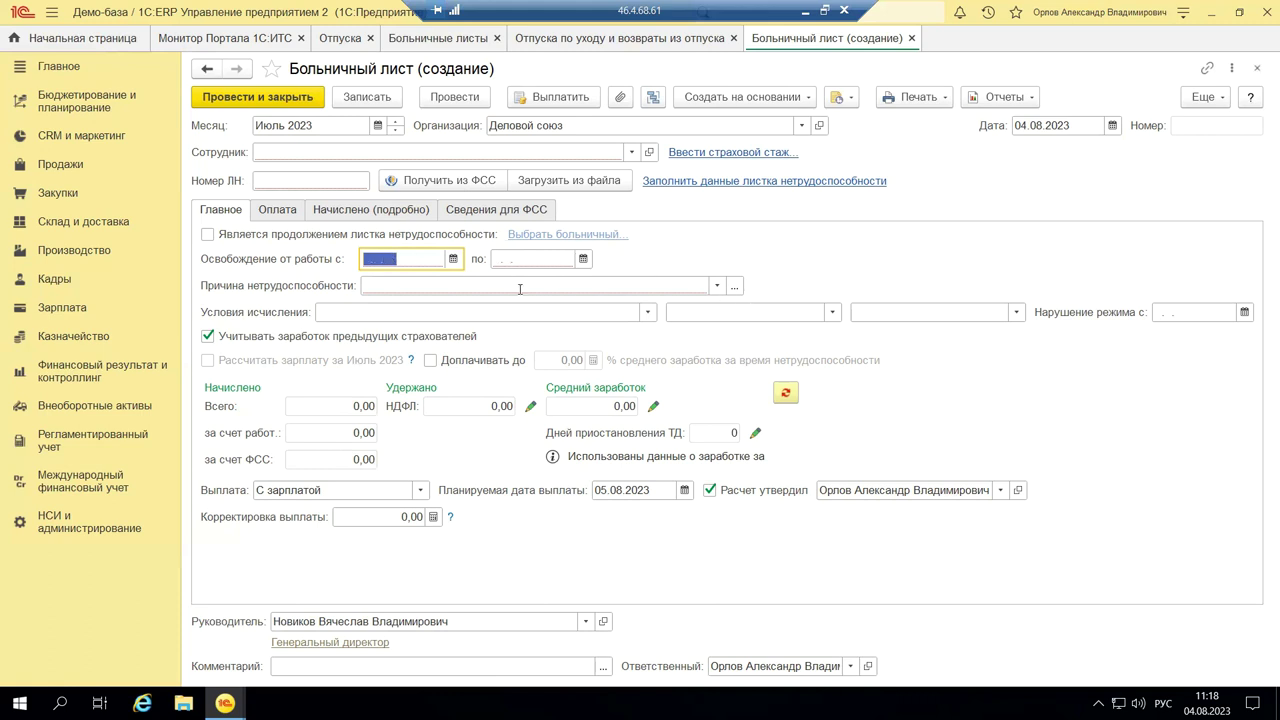
click(717, 286)
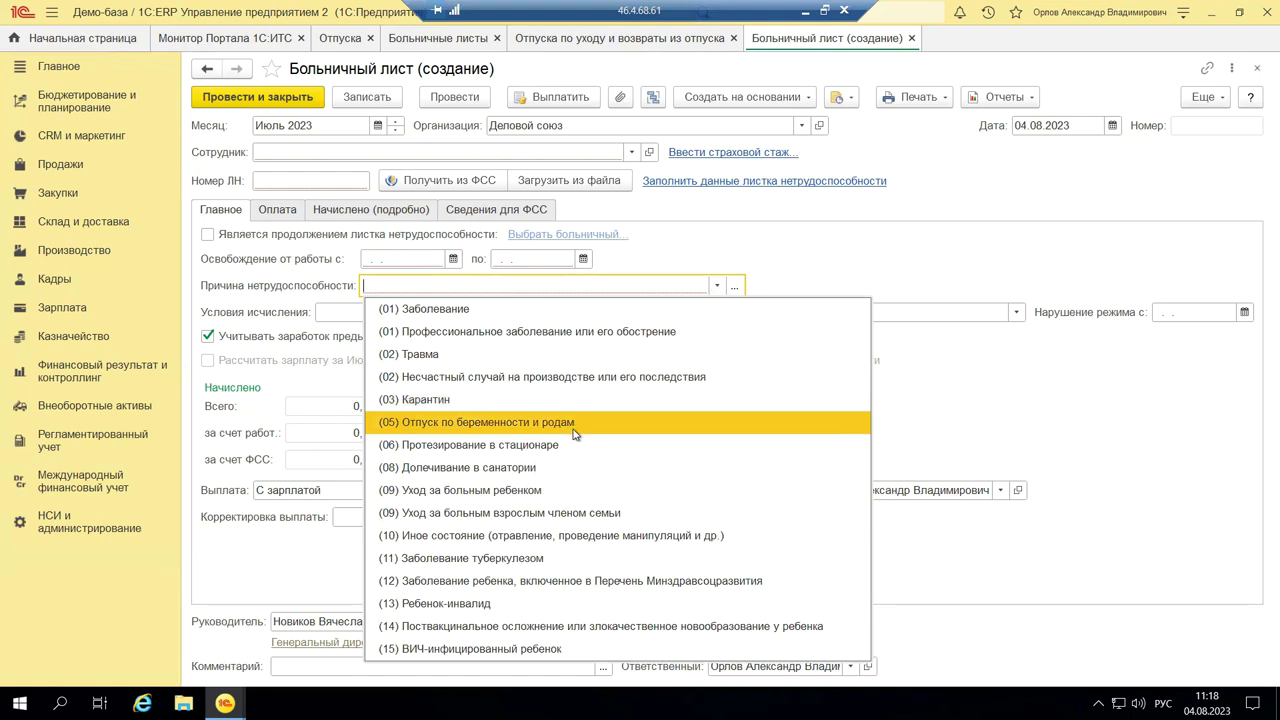
Return to the June 2022 sick leave in Зарплата и управление персоналом, try to retrieve its data from ФСС, and review its payment details.
click(804, 14)
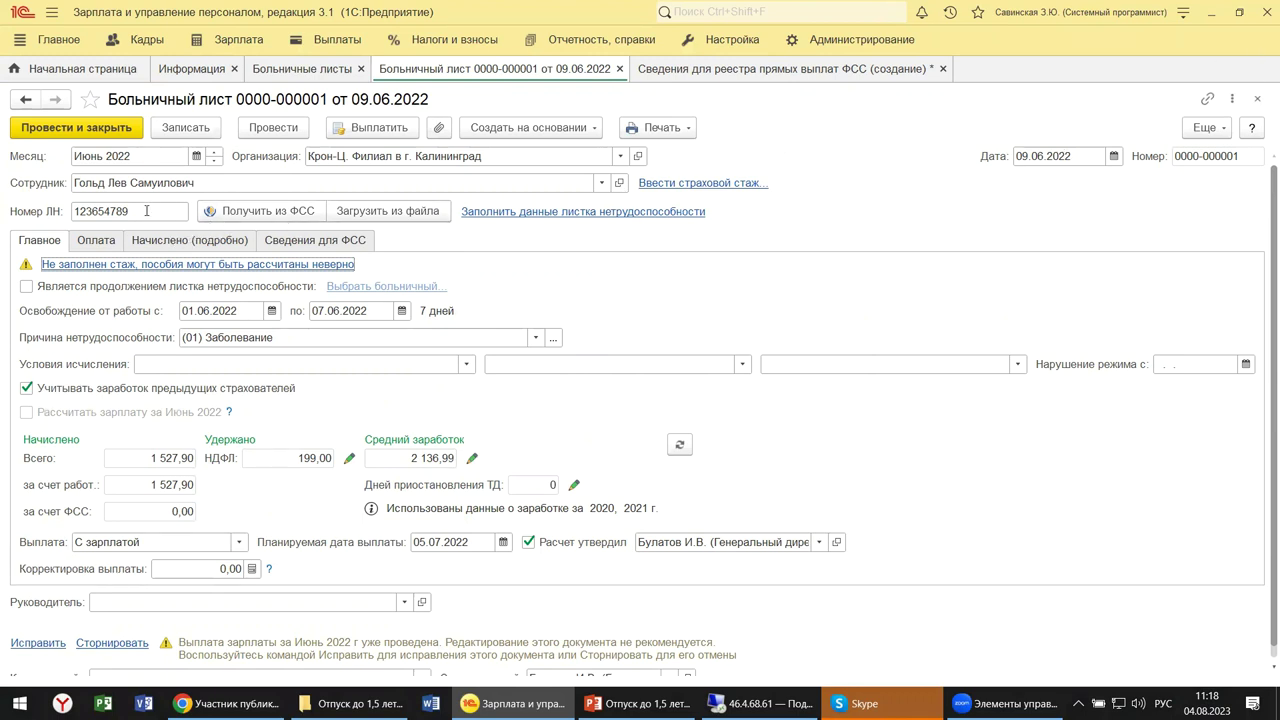
click(268, 211)
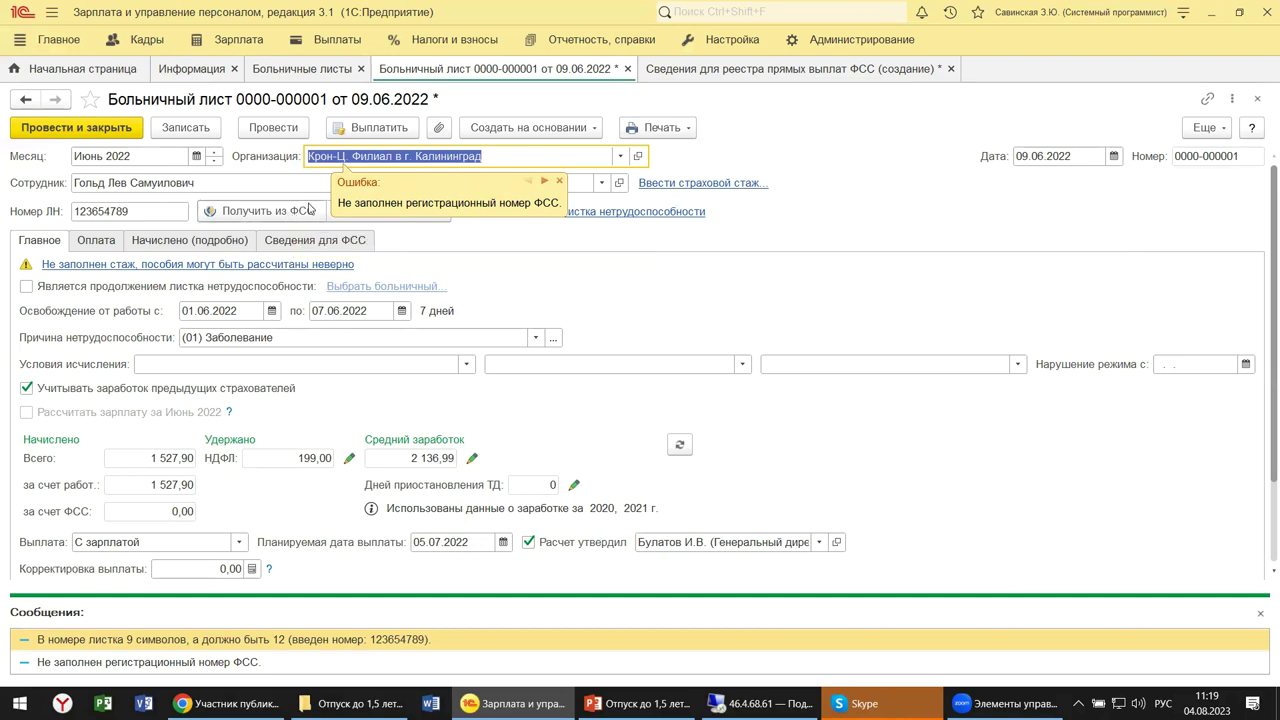
click(559, 181)
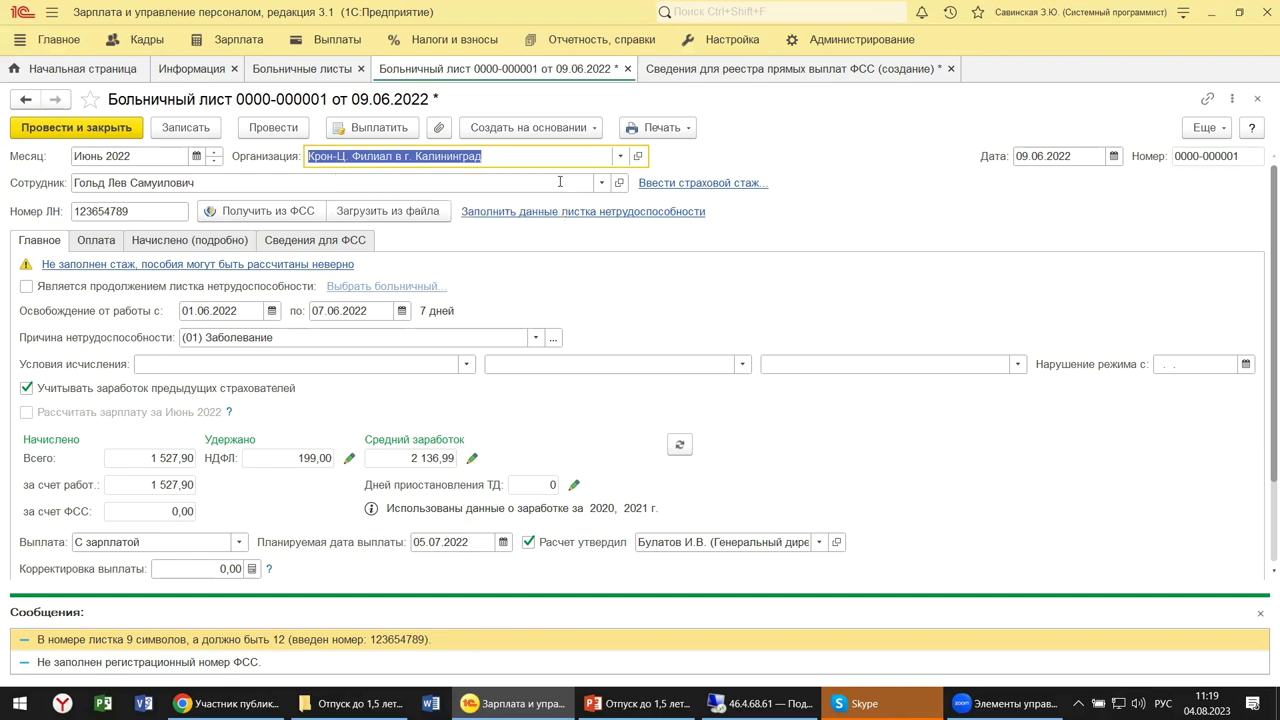
click(104, 242)
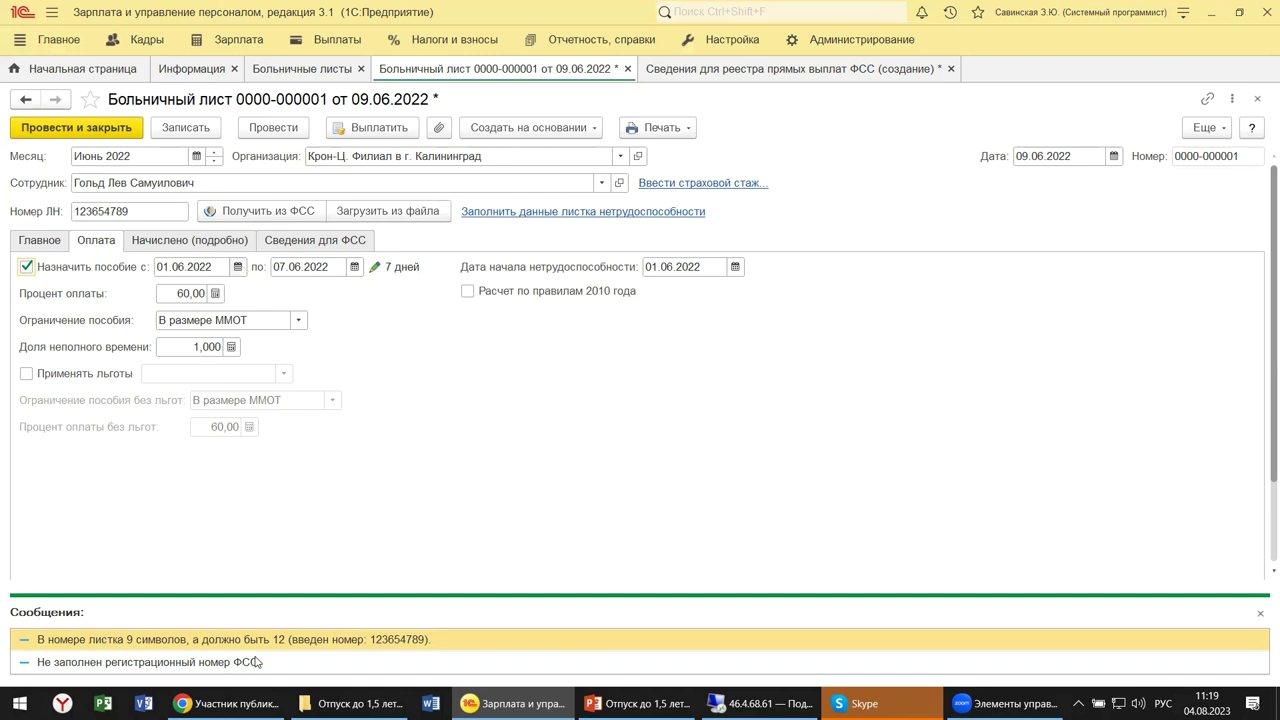
double_click(162, 212)
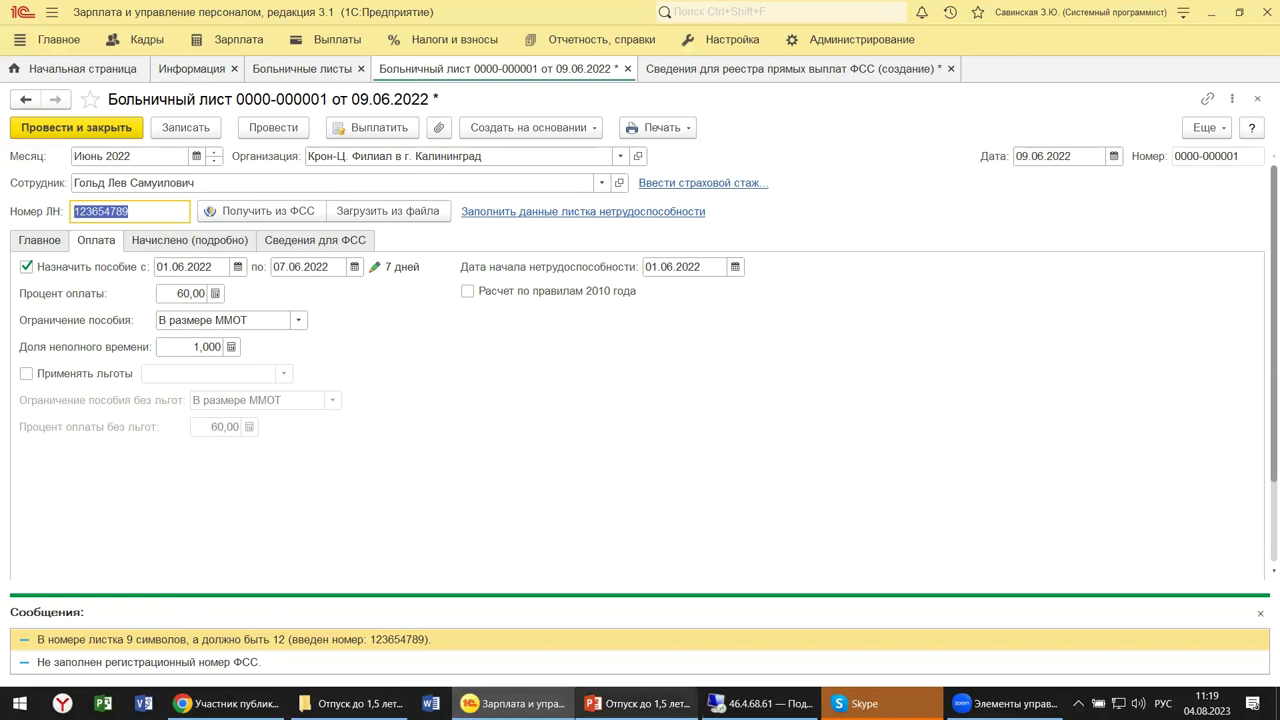
Switch to the PowerPoint presentation and go to slide 6 on maternity leave.
click(640, 703)
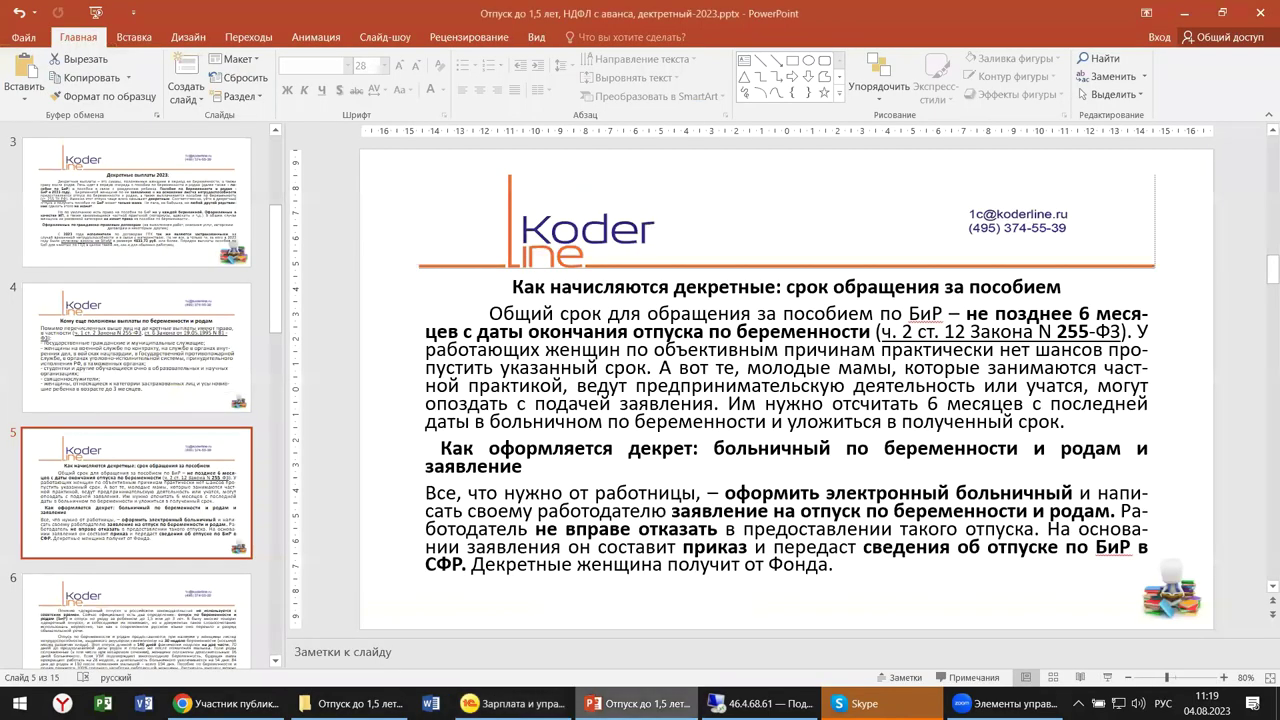
click(188, 374)
click(152, 468)
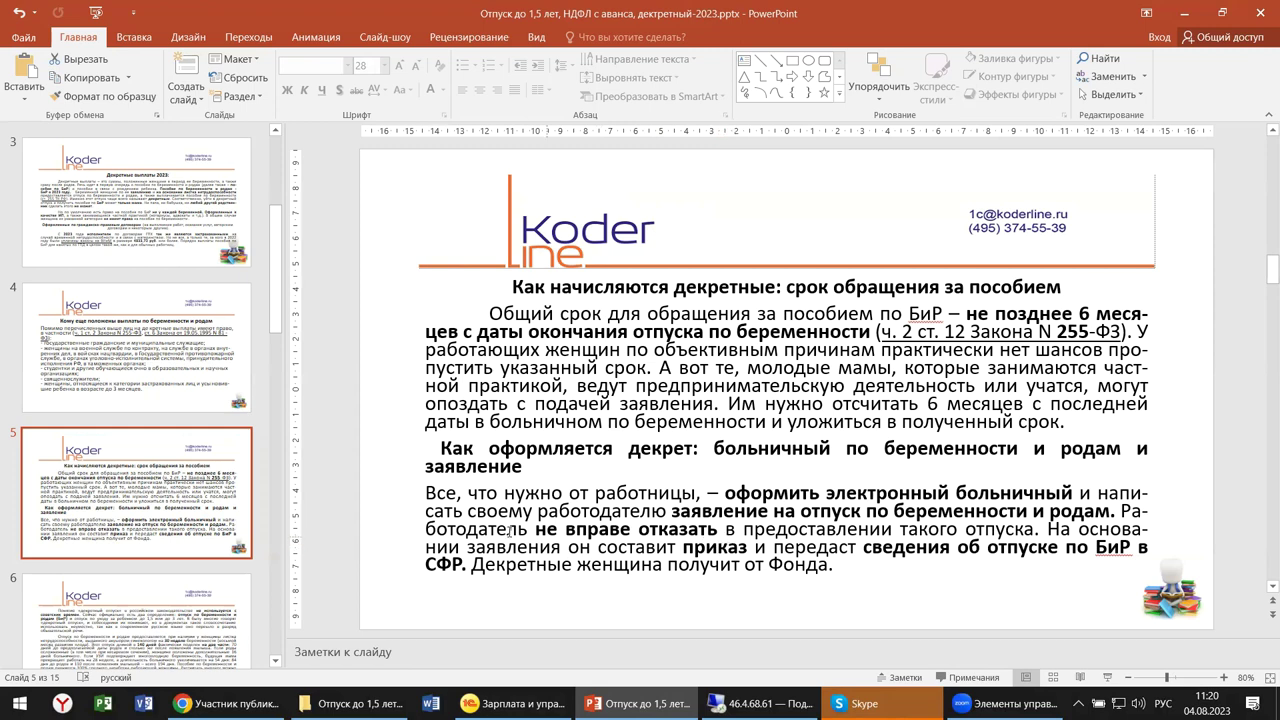
click(136, 603)
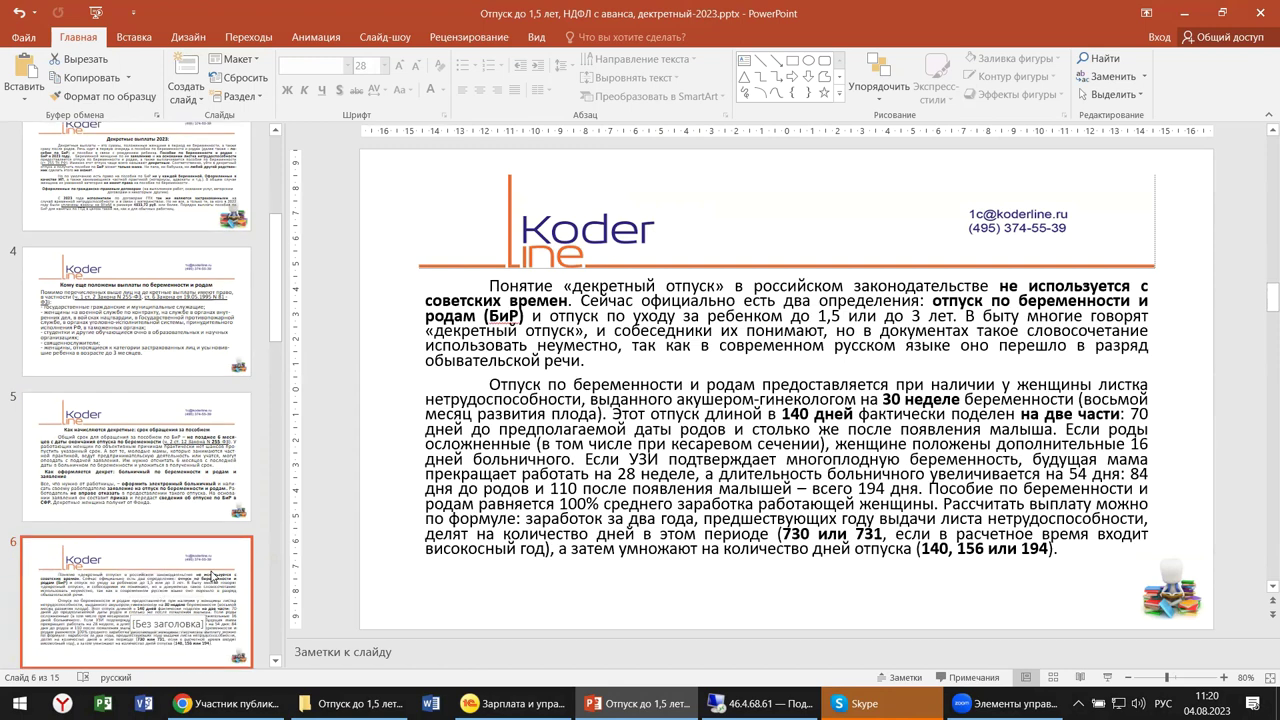
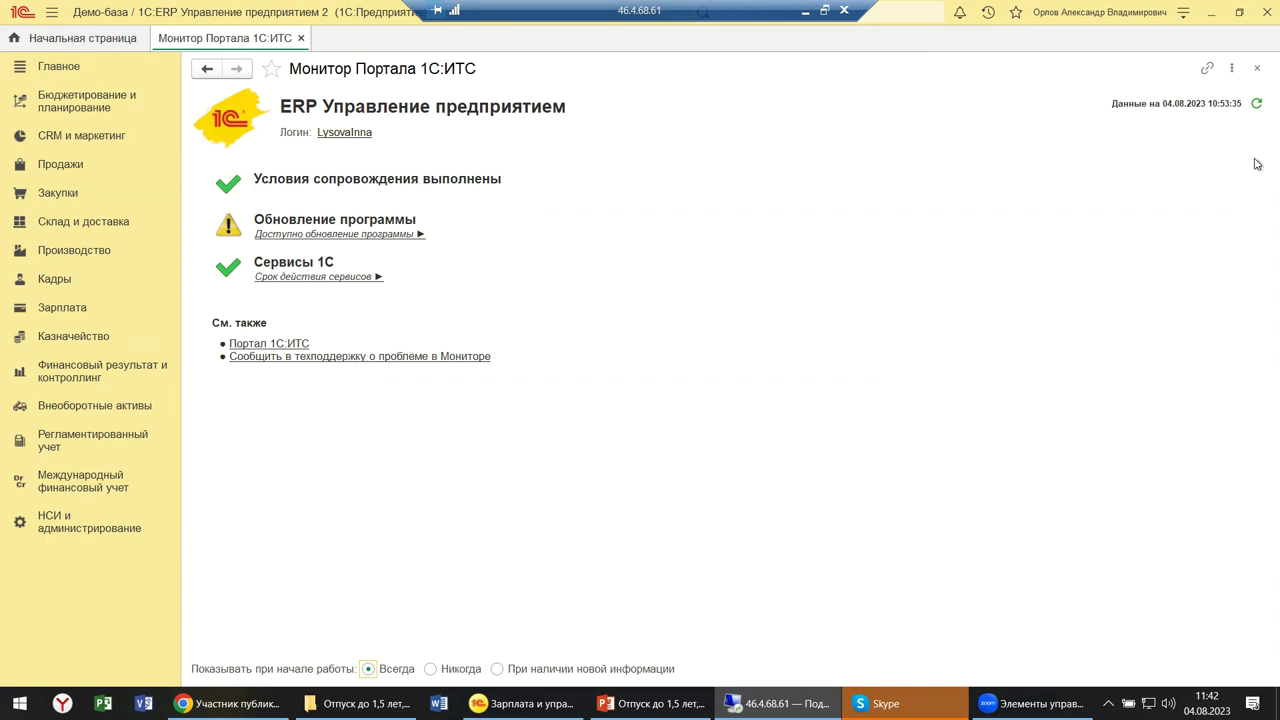
View the platform and configuration versions in the 1С:ERP program information, and close it.
click(1182, 14)
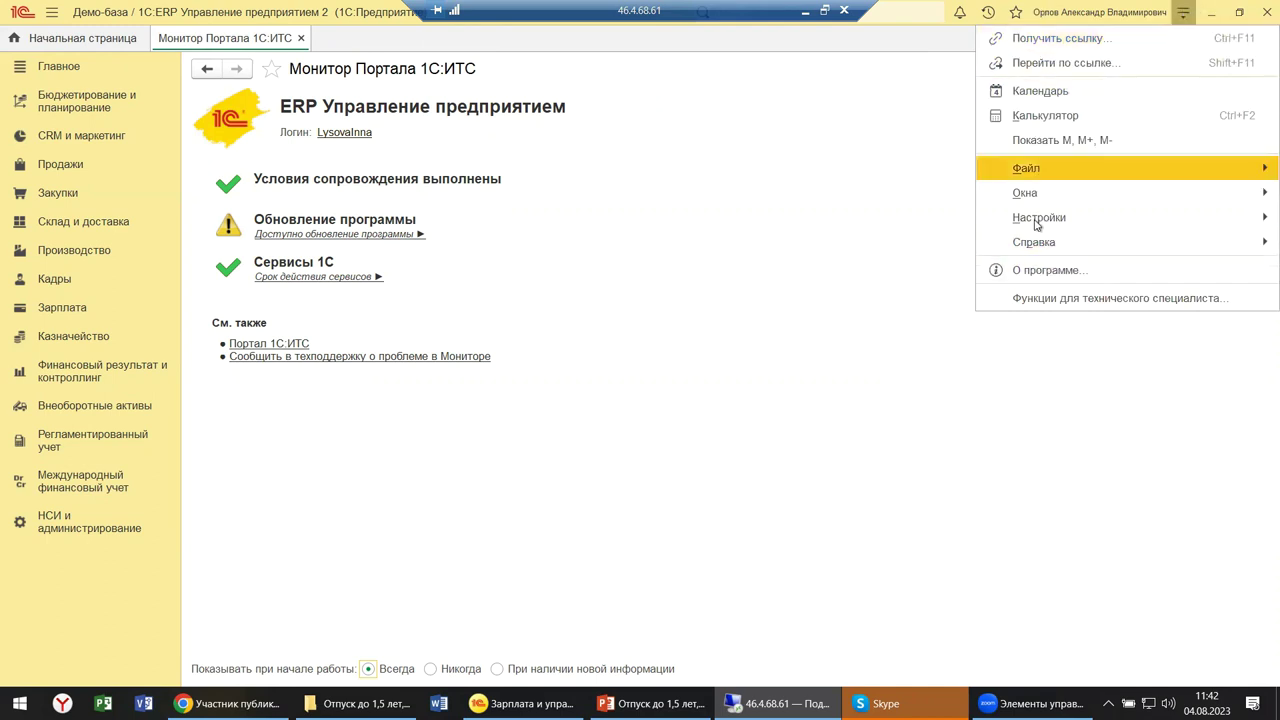
click(1025, 274)
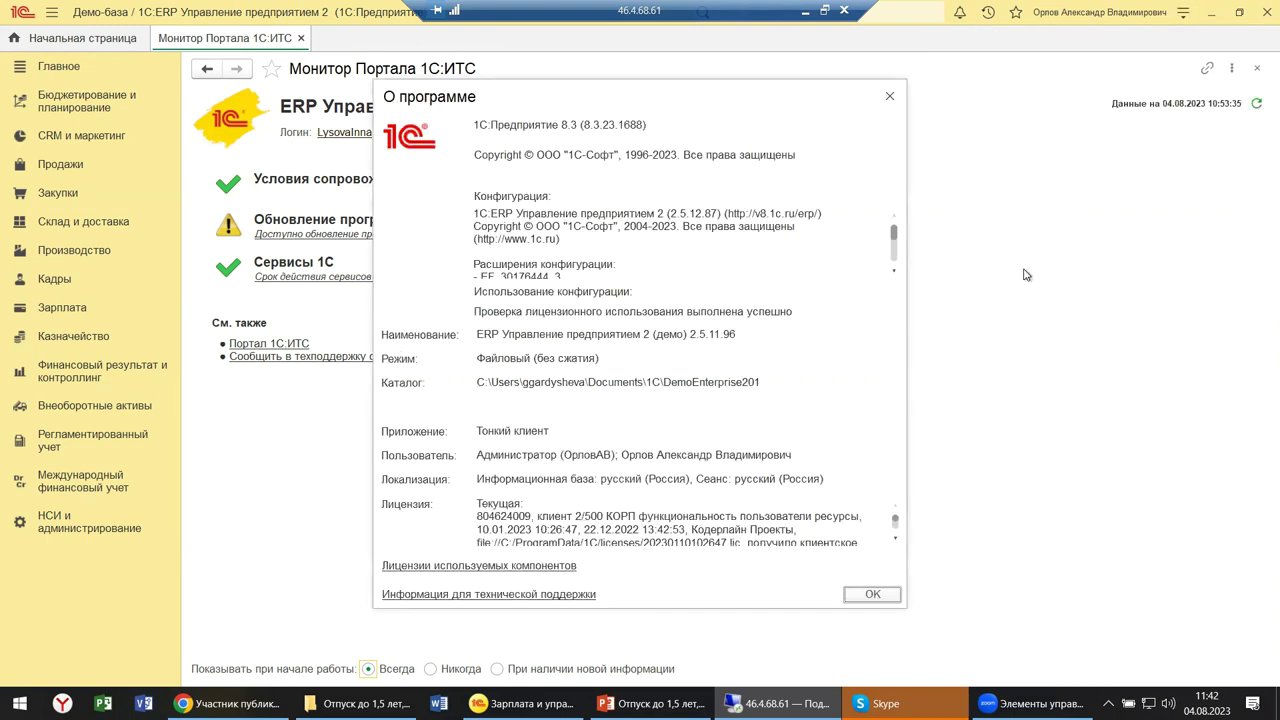
click(476, 128)
triple_click(486, 221)
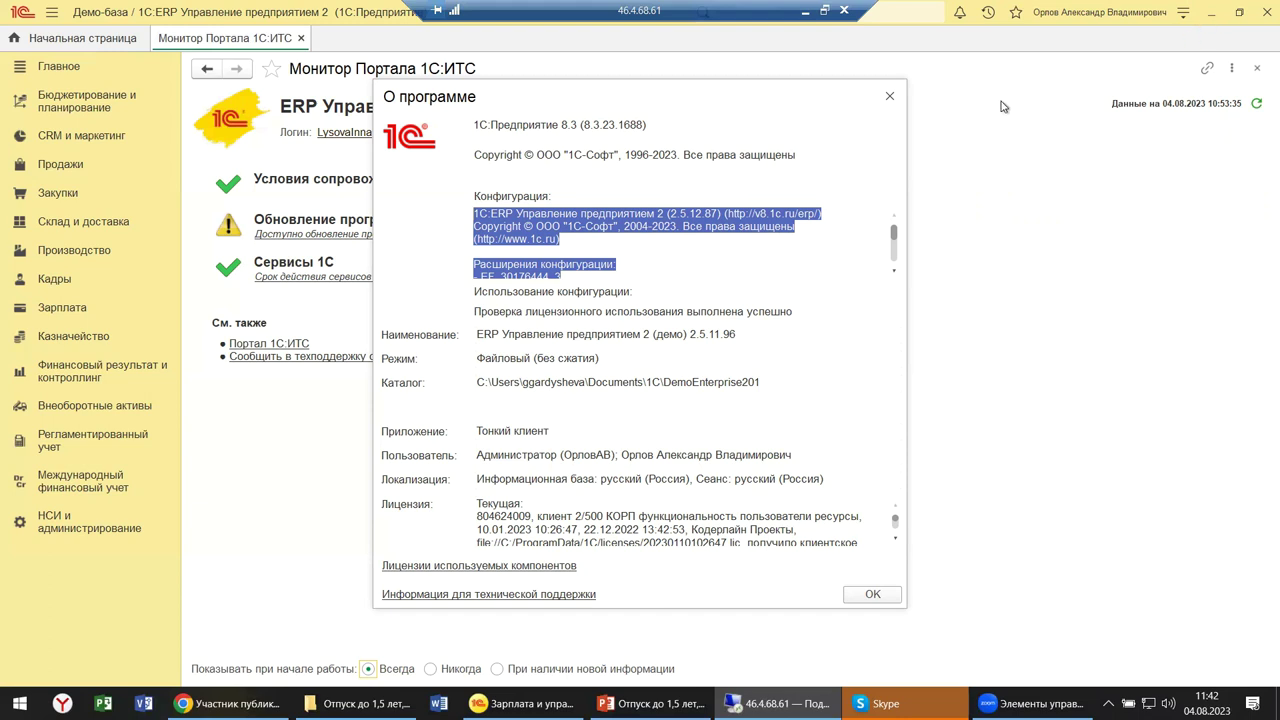
click(889, 96)
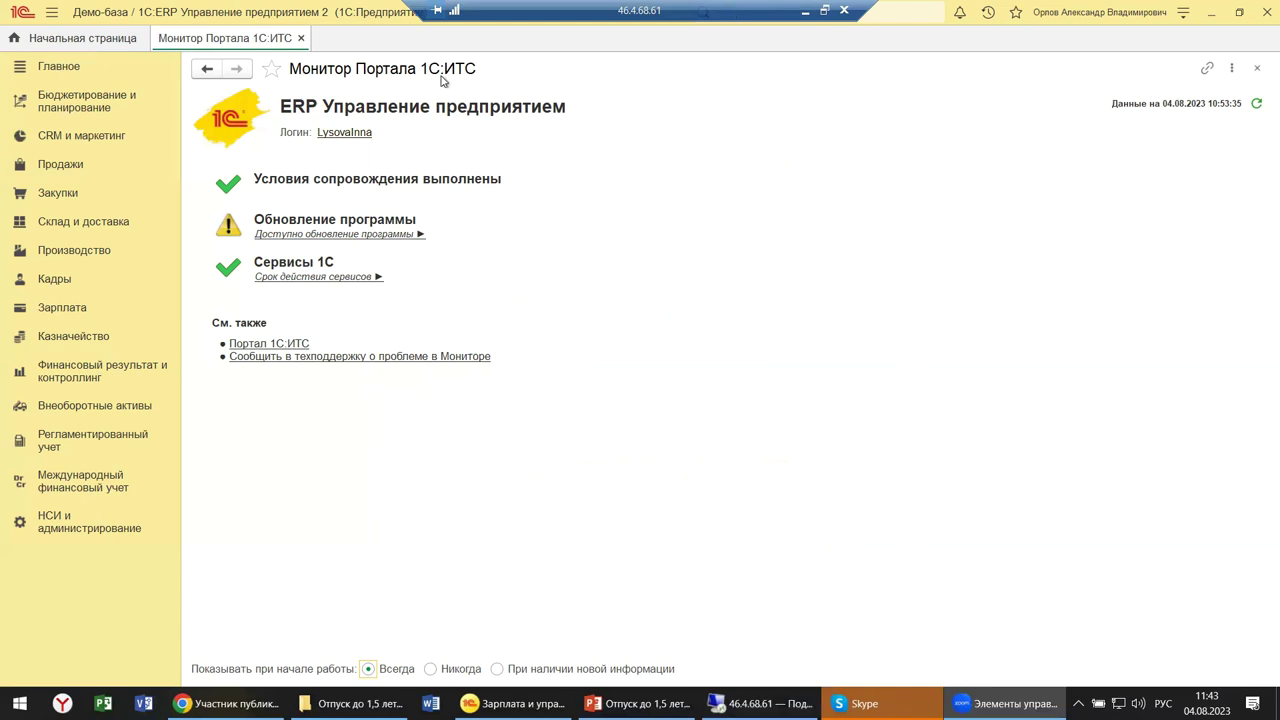
Expand the available program update details and the 1С service validity dates in Монитор Портала 1С:ИТС.
click(320, 236)
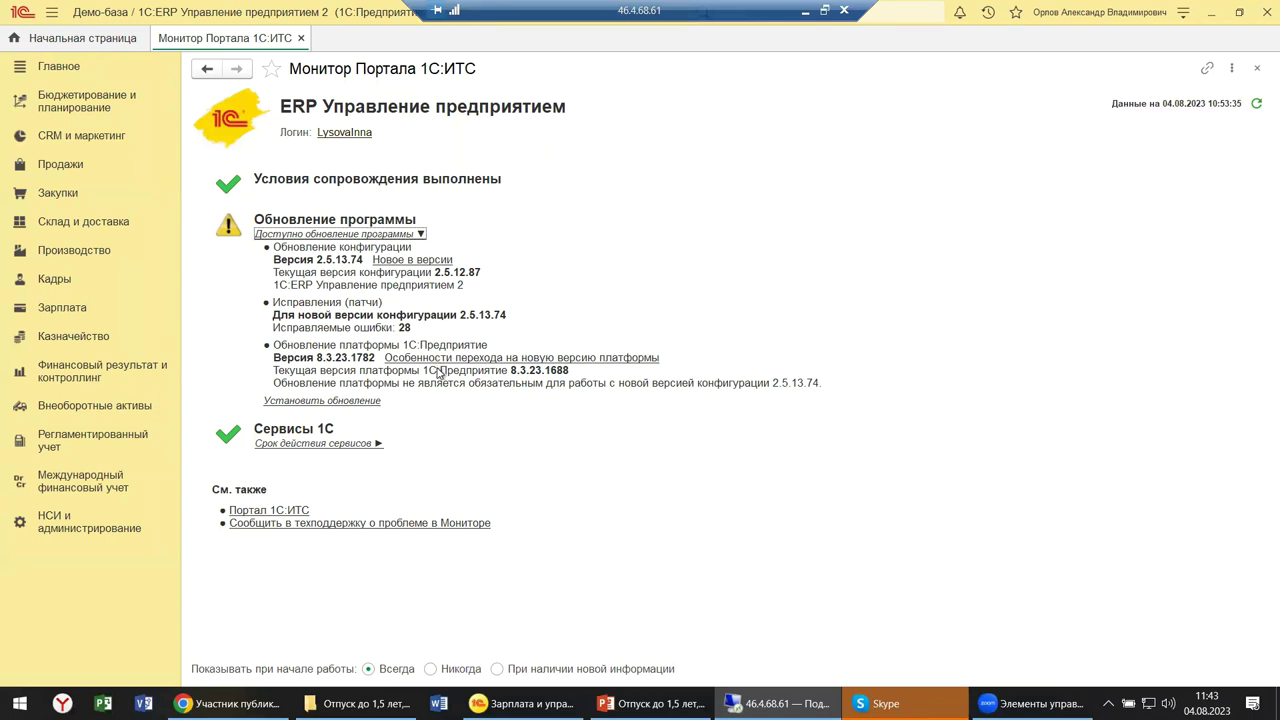
click(343, 446)
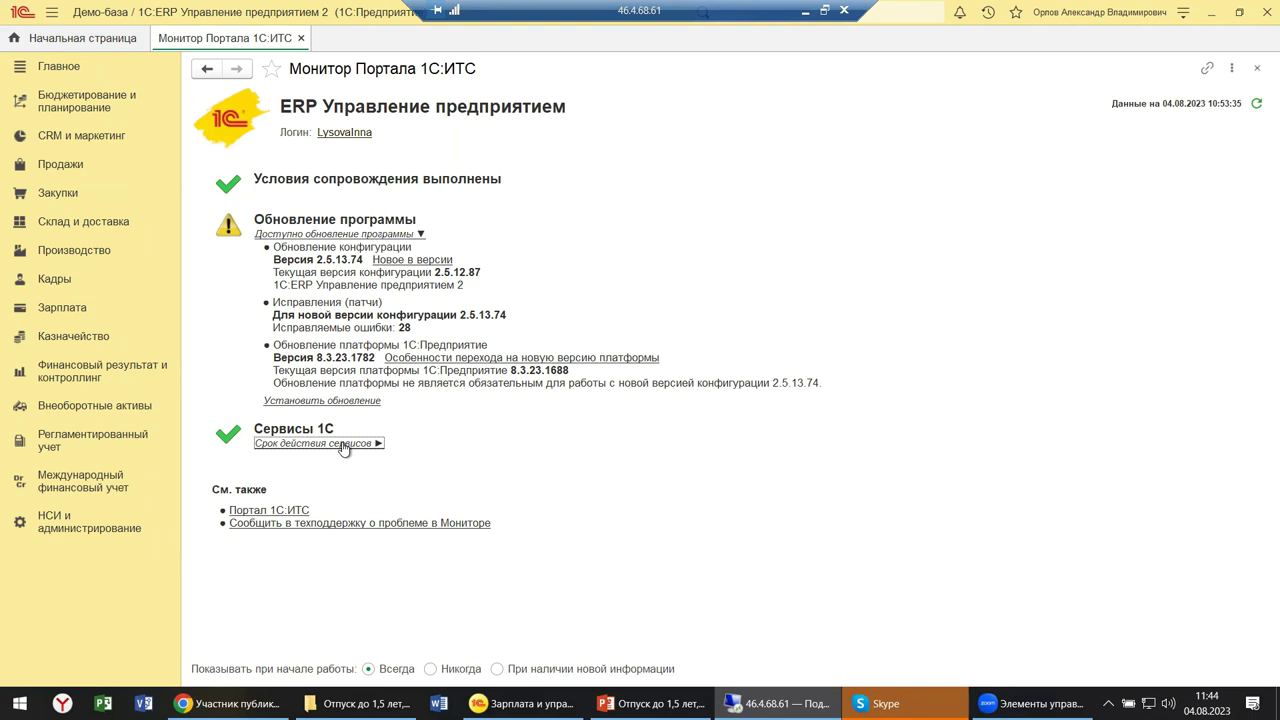
click(343, 446)
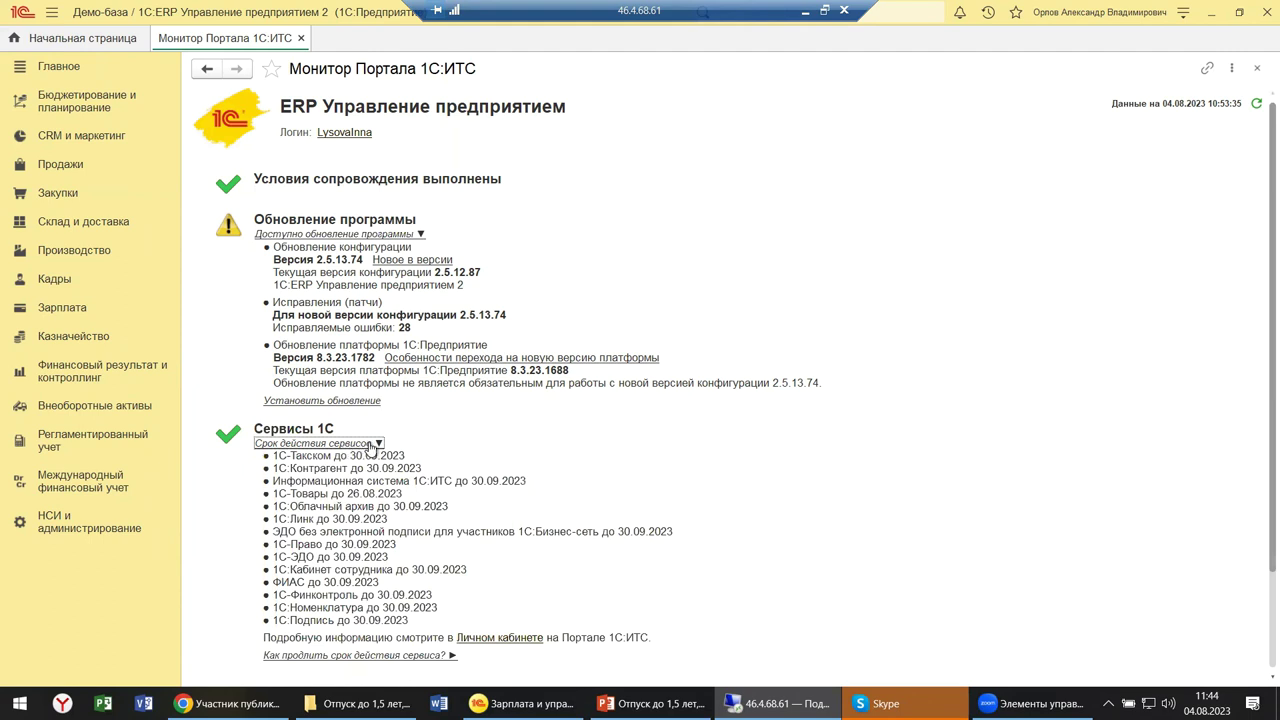
click(370, 449)
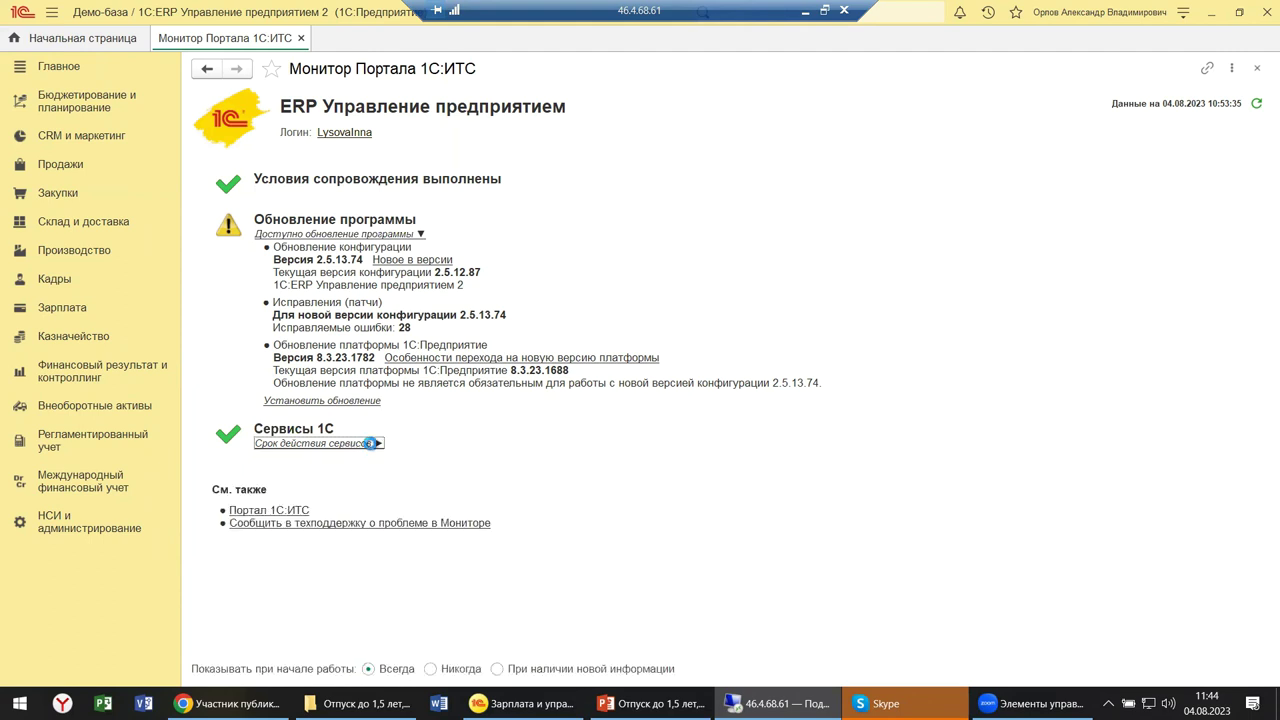
click(370, 443)
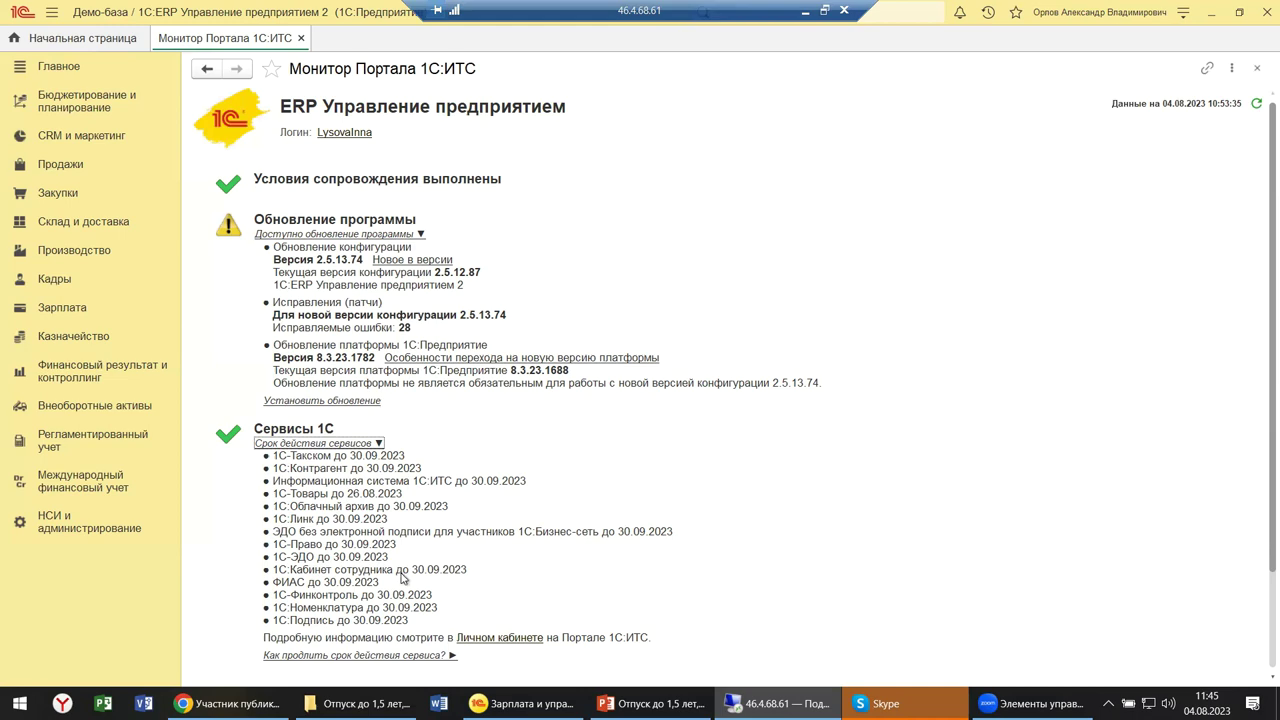
Open the connection page for the 1С:Кабинет сотрудника service from the Кадры section.
click(60, 279)
click(217, 180)
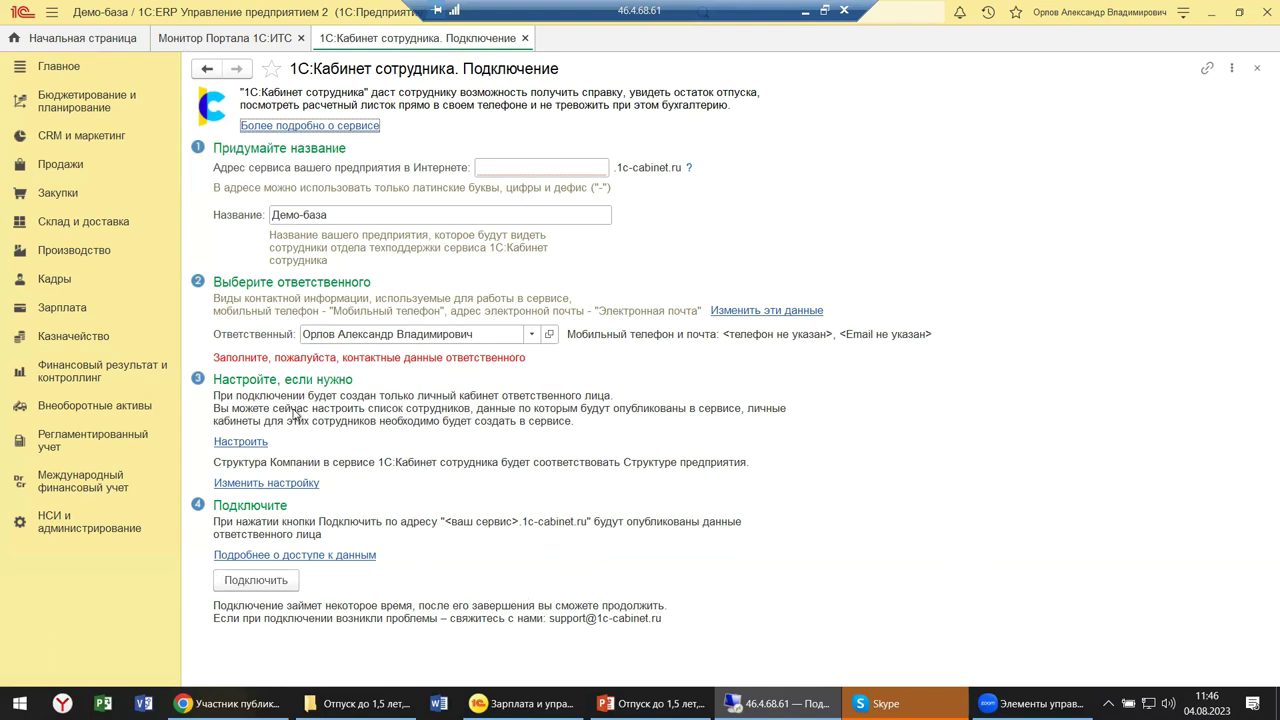
Close the 1С:Кабинет сотрудника connection page and view the commands of the Кадры and Зарплата sections.
click(1258, 70)
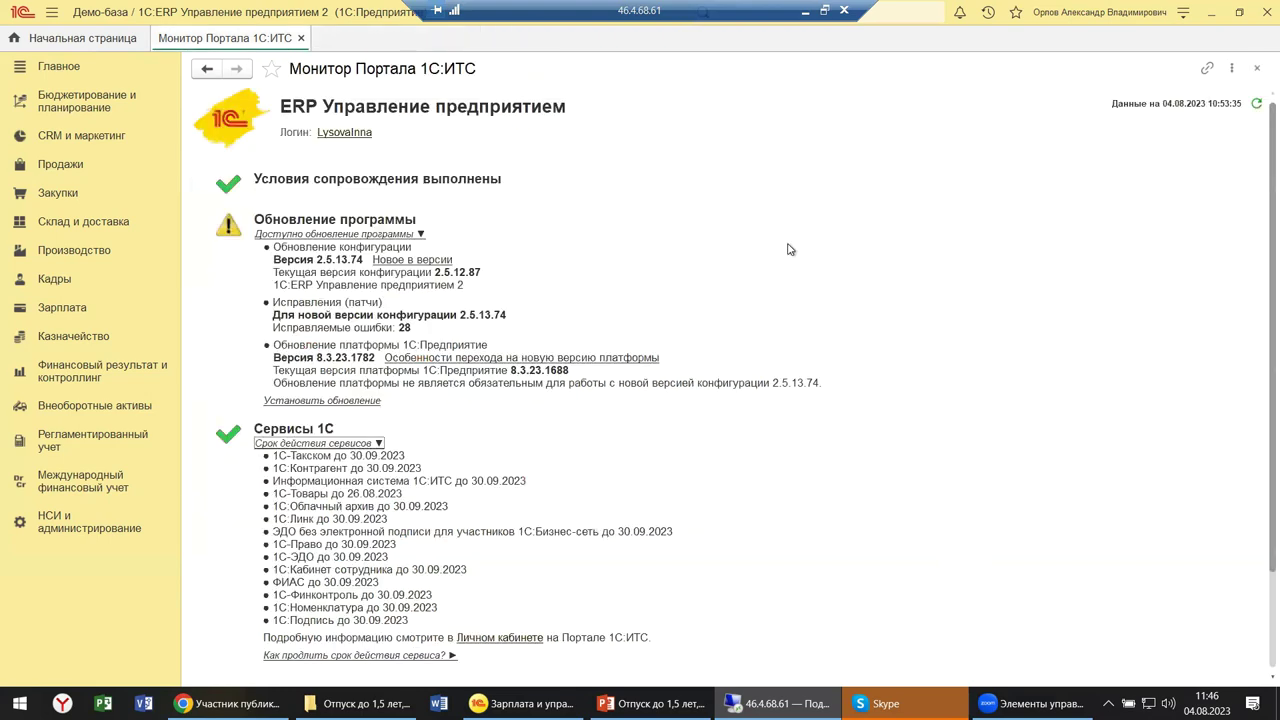
click(67, 289)
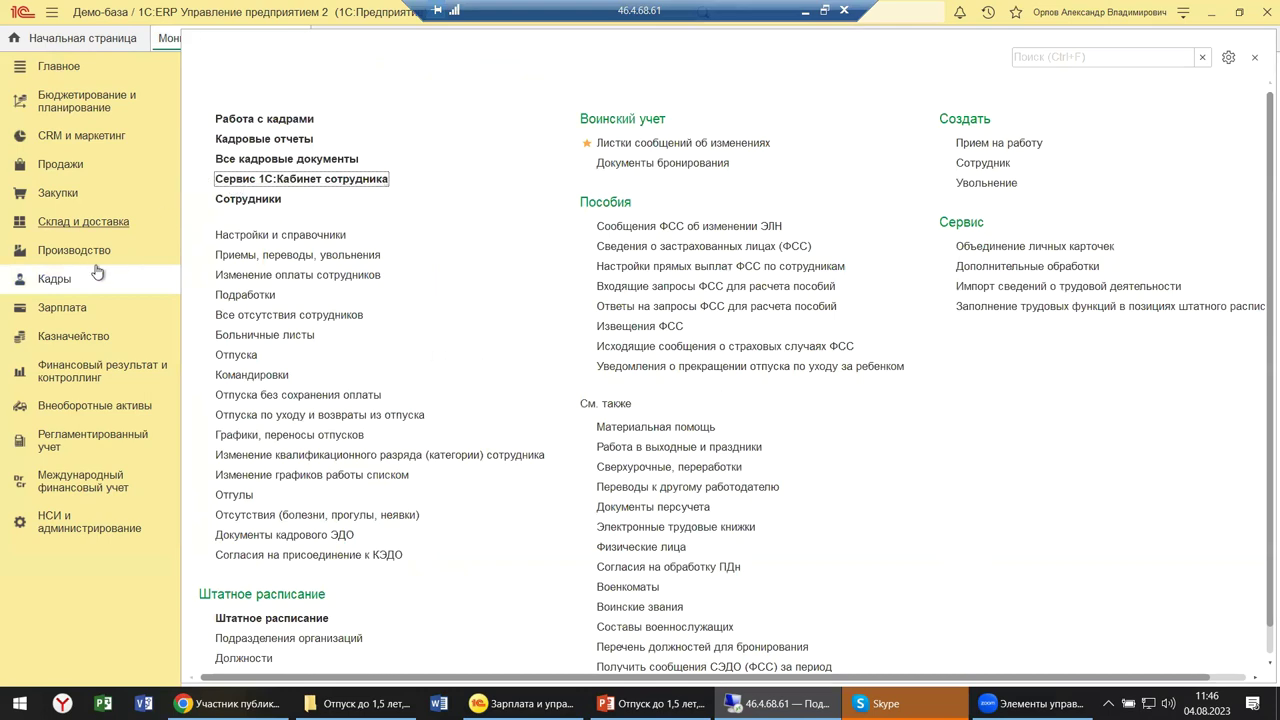
click(62, 309)
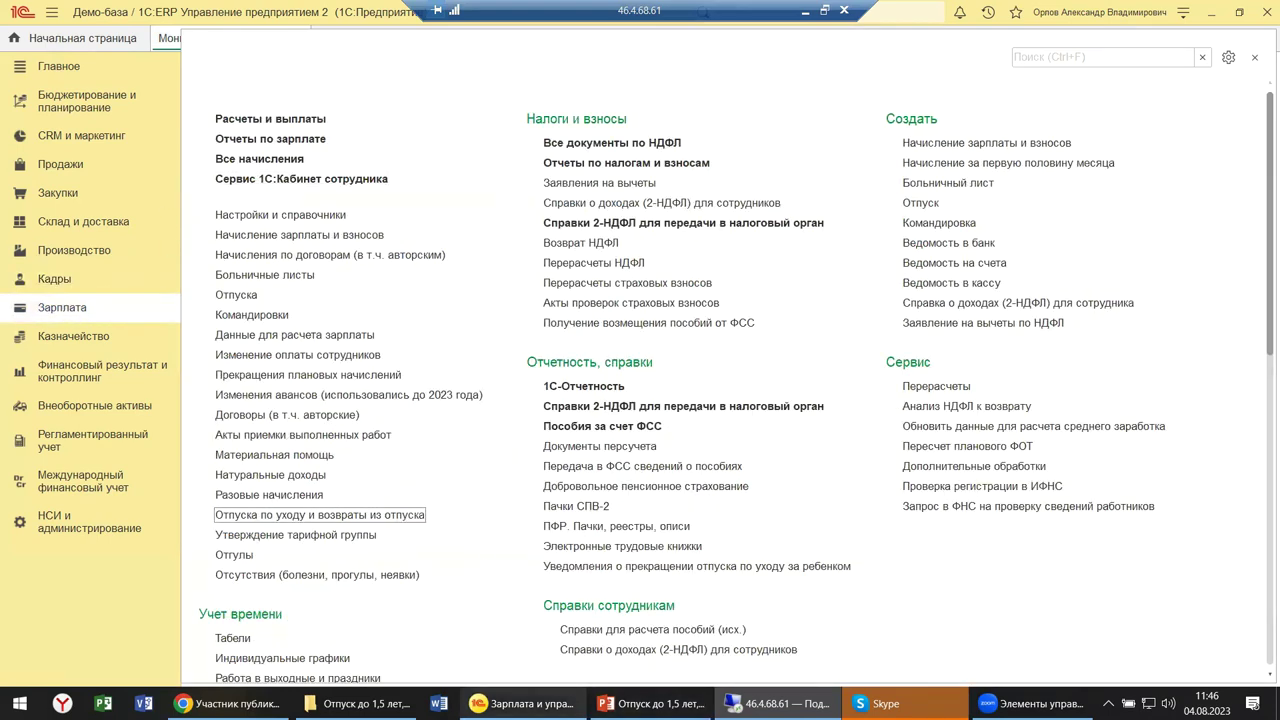
Switch to Зарплата и управление персоналом and locate Сервис 1С:Кабинет сотрудника in the Кадры and Зарплата sections.
mouse_move(522, 703)
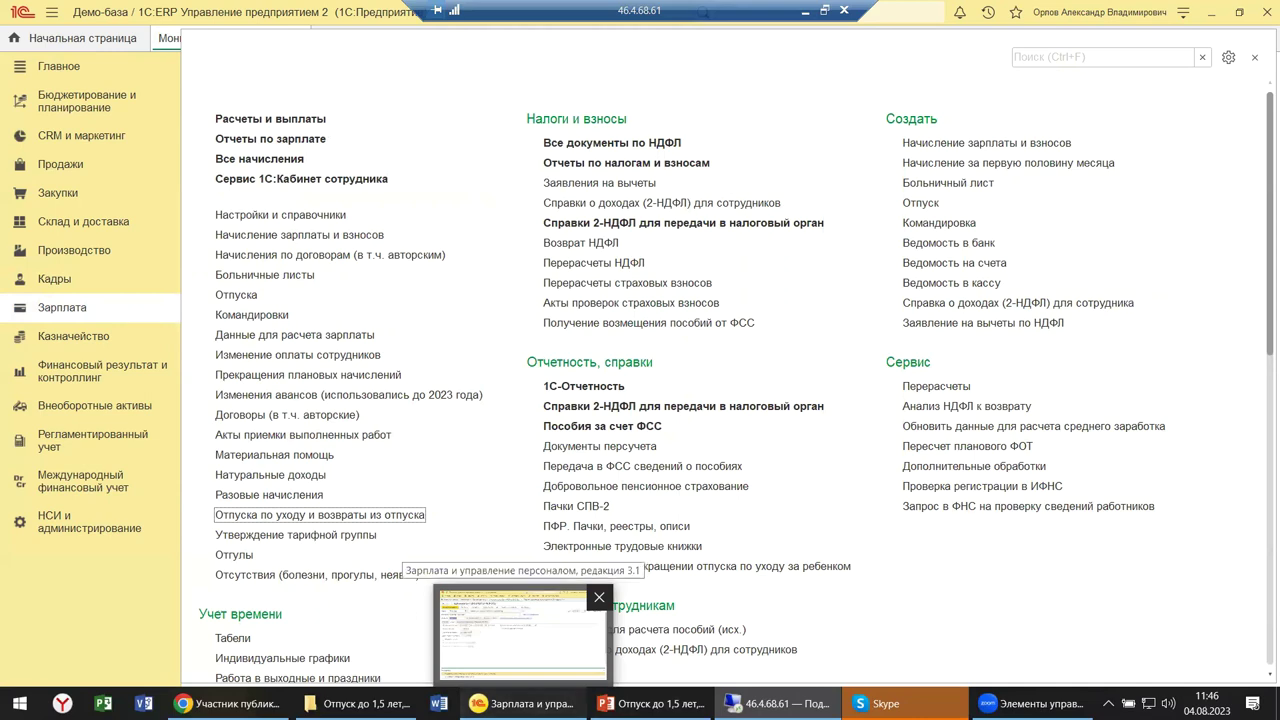
click(522, 635)
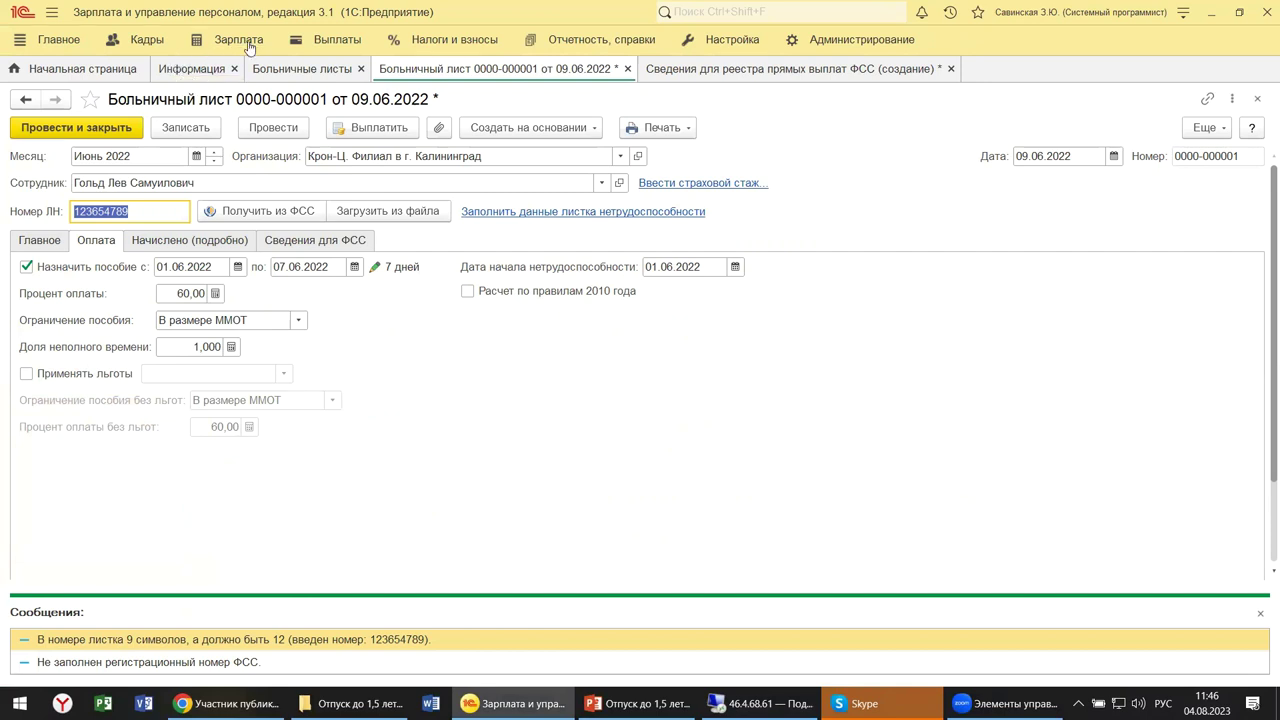
click(137, 46)
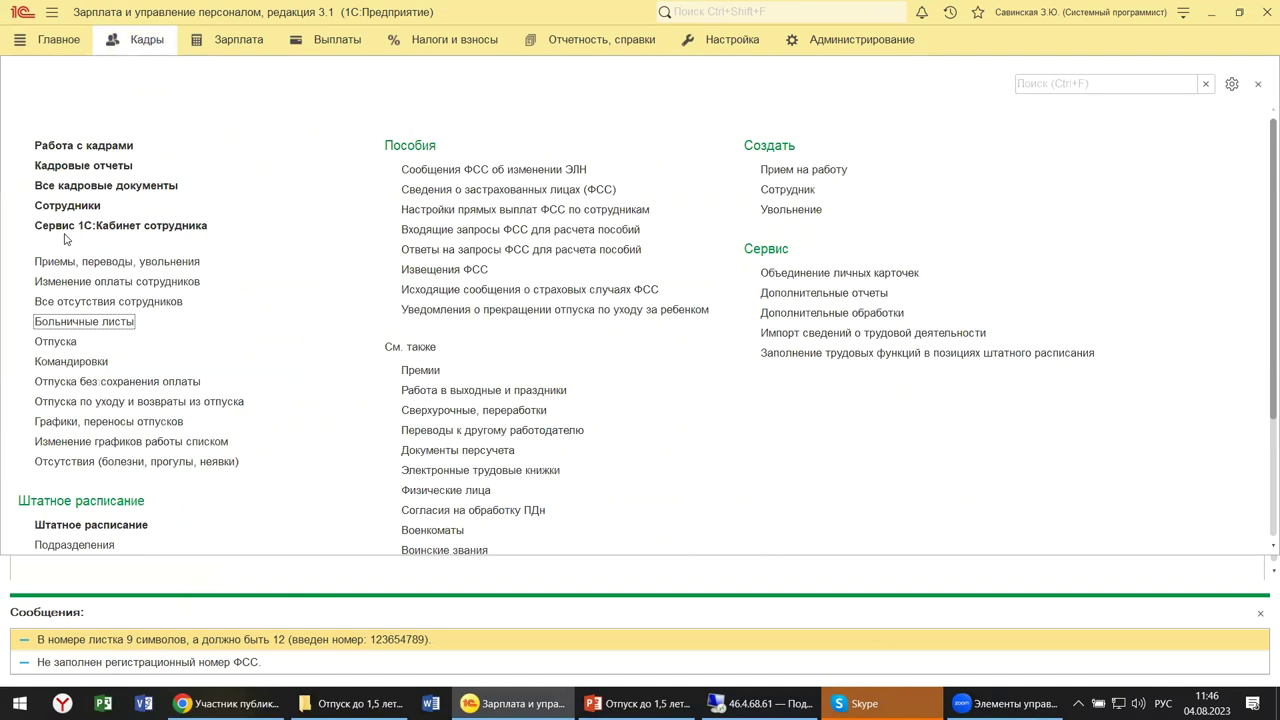
click(232, 42)
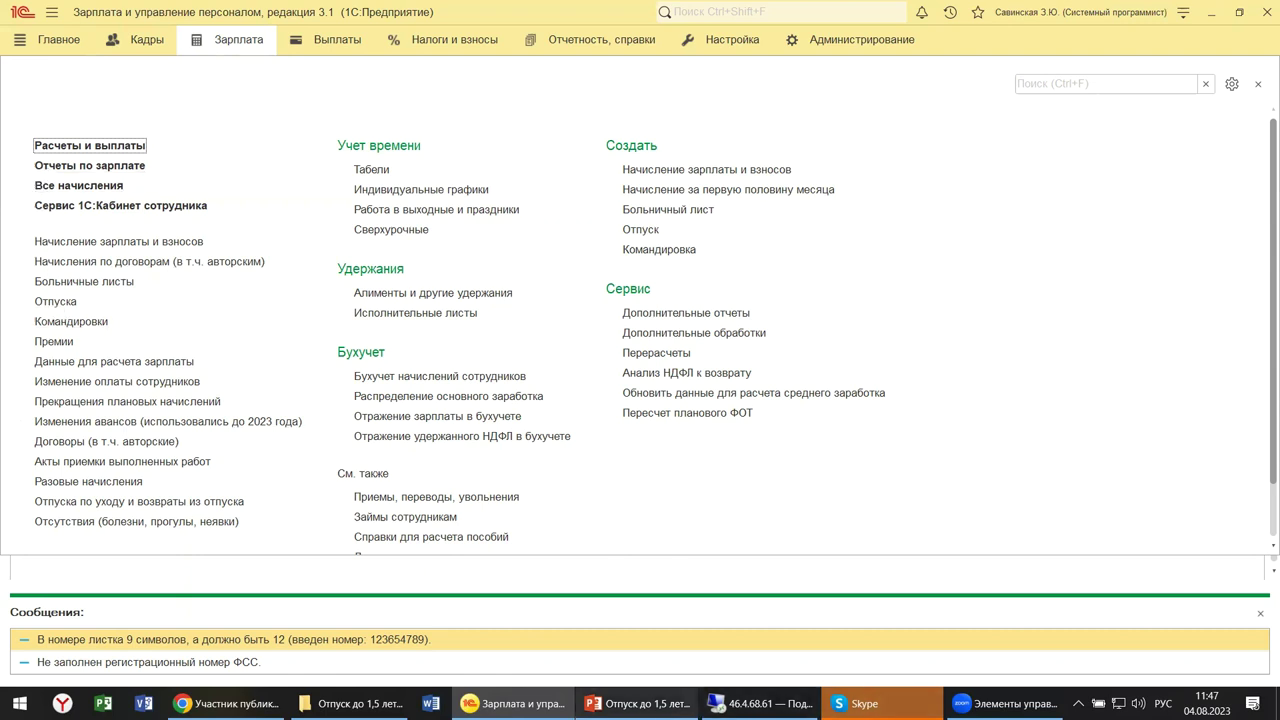
Switch to the PowerPoint presentation and view slide 11 on the discount to the injury insurance contribution rate.
mouse_move(638, 703)
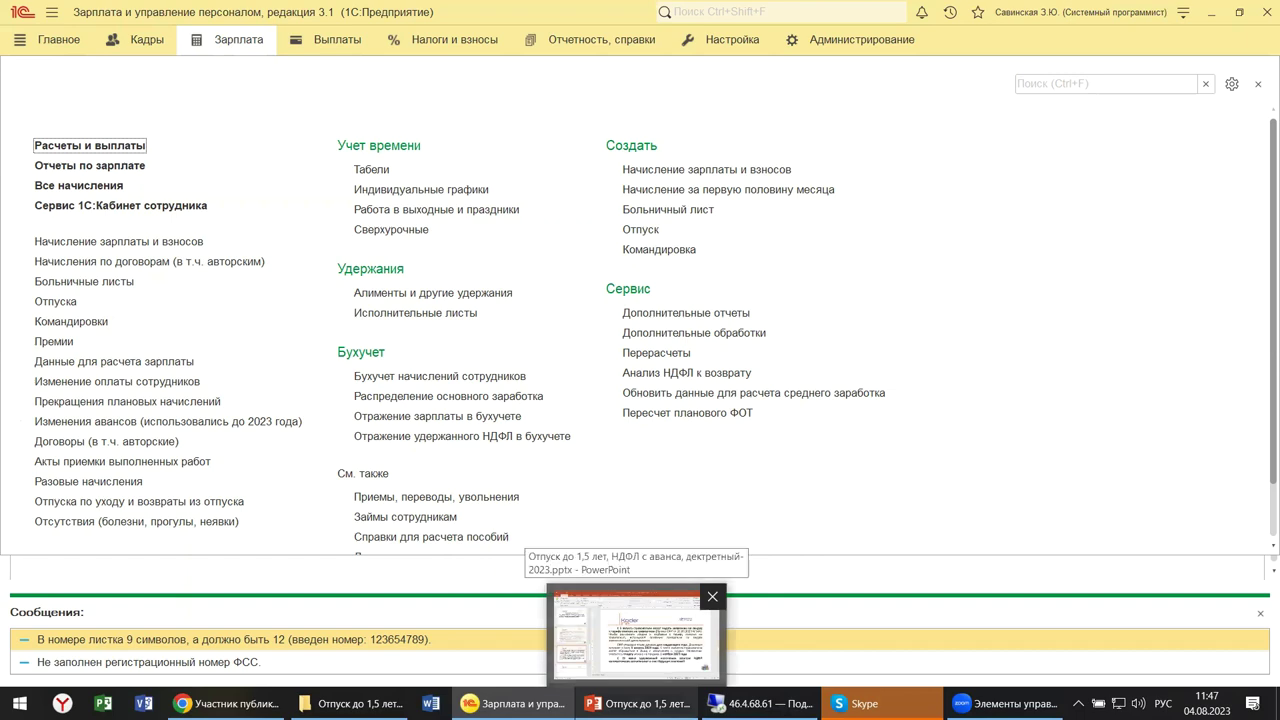
click(638, 703)
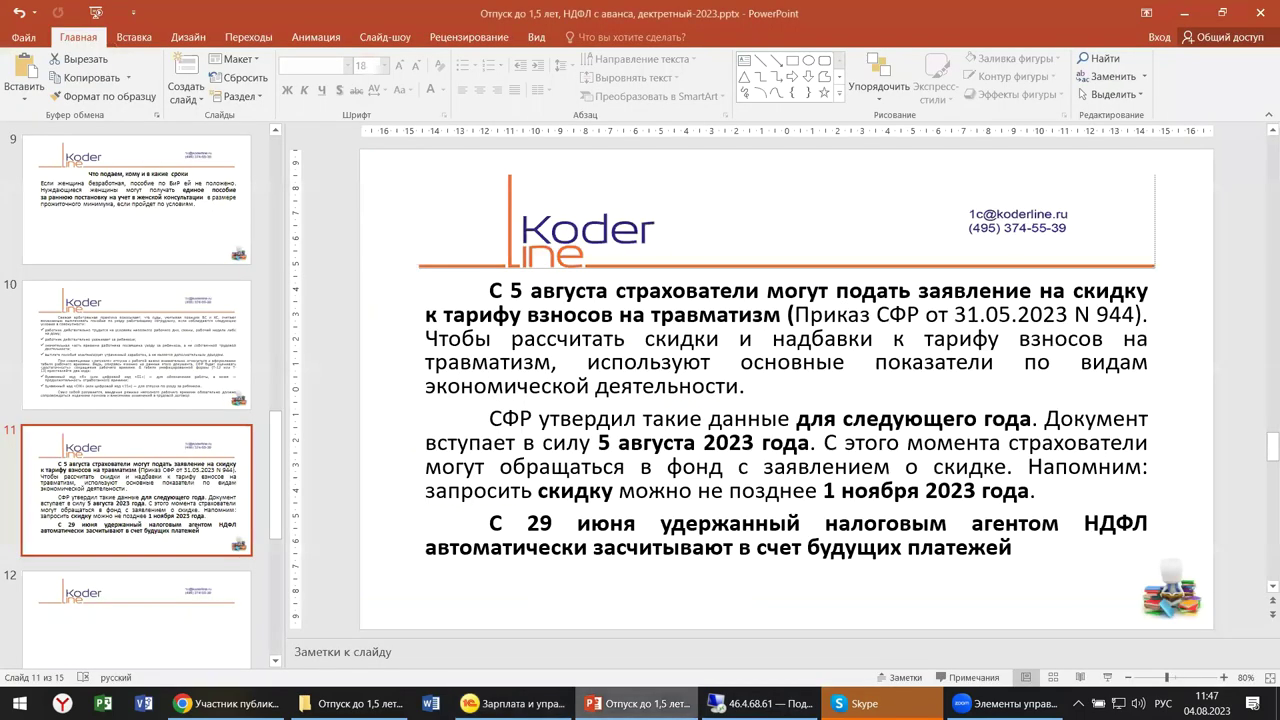
scroll(194, 491, down, 2)
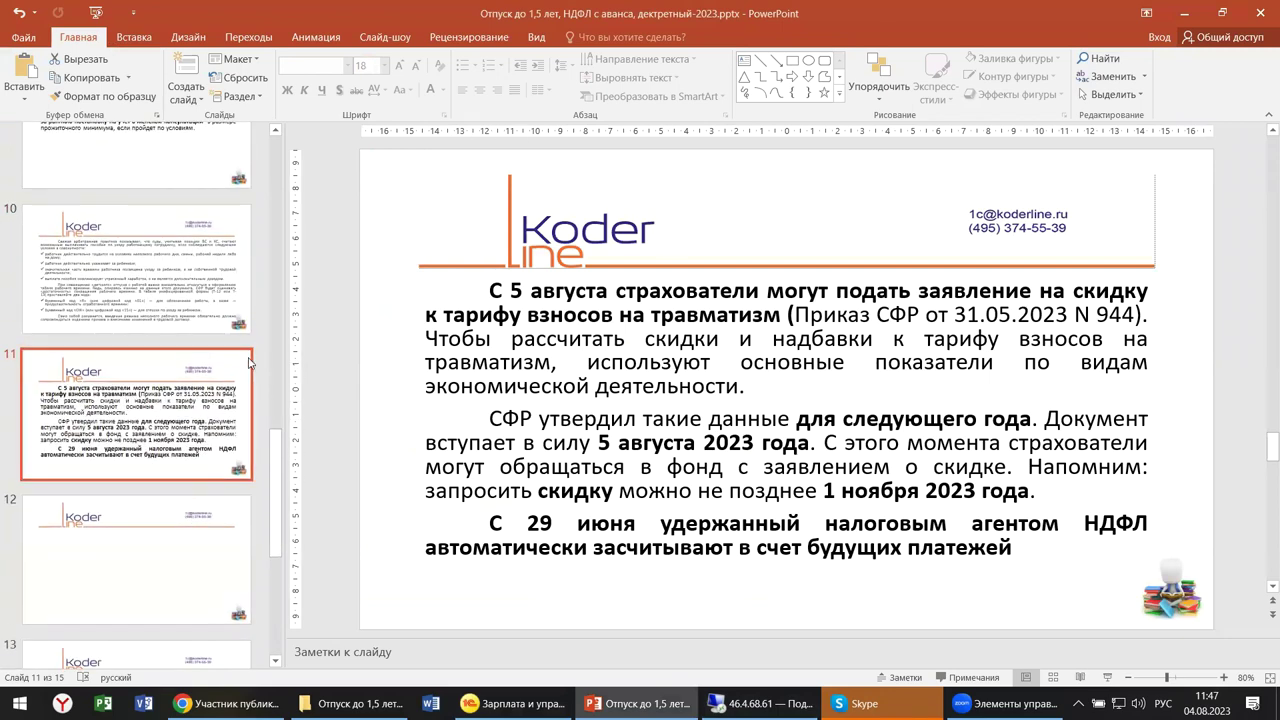
scroll(569, 469, up, 1)
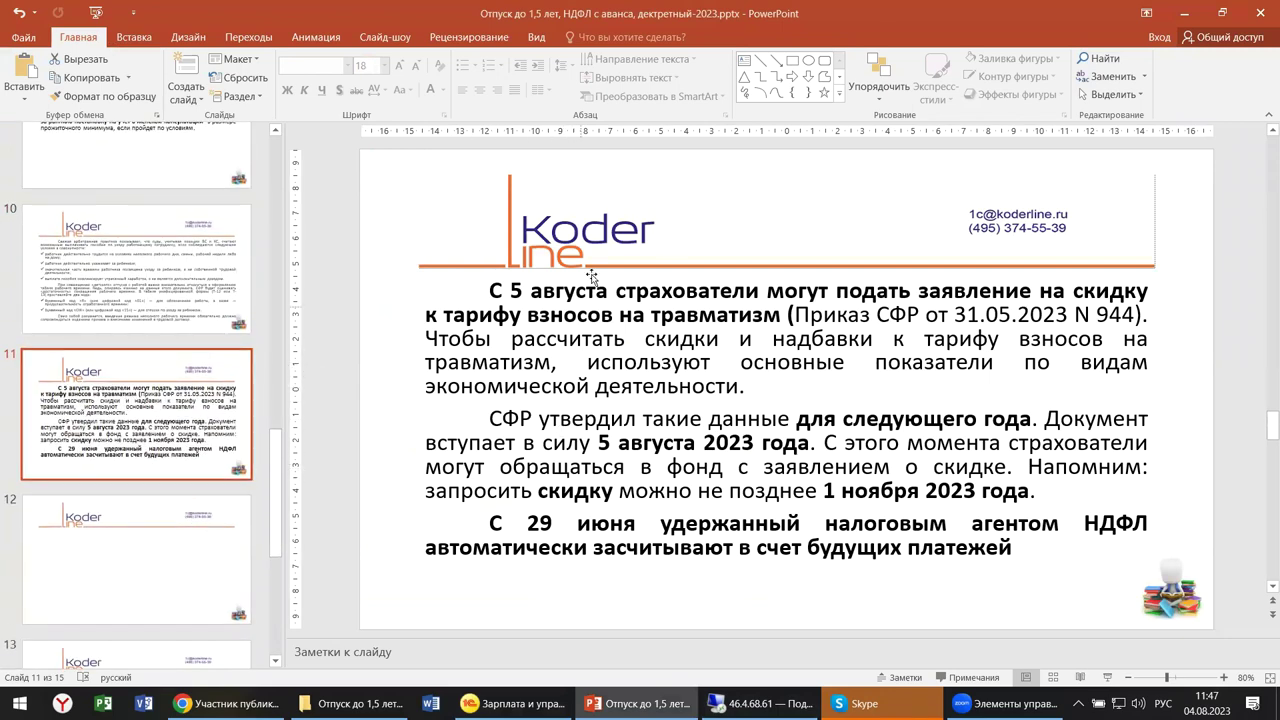
click(88, 428)
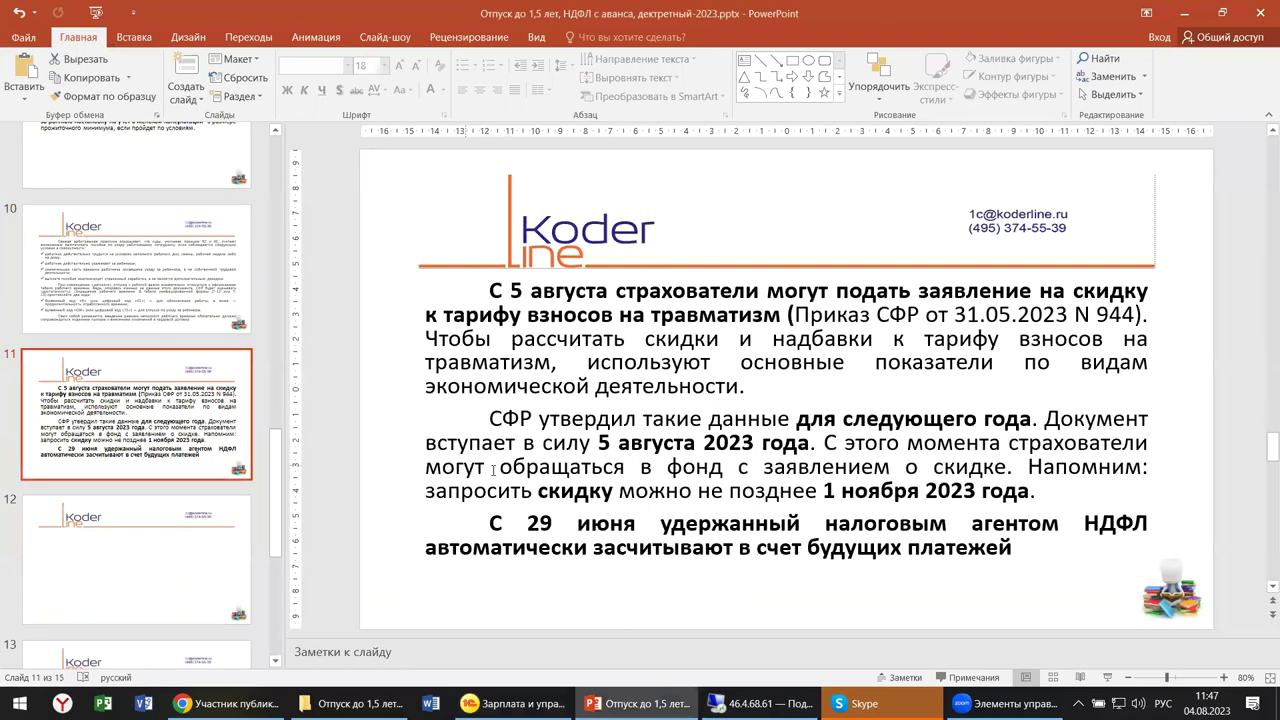
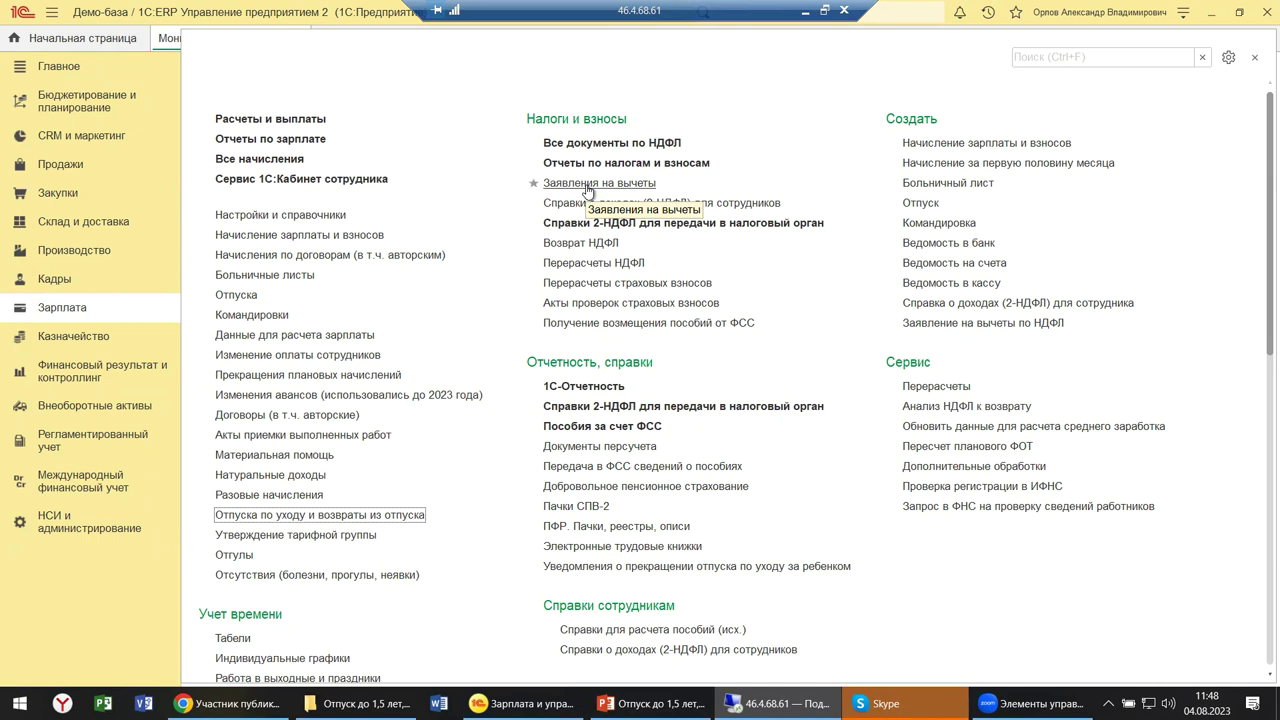
Open the Заявления на вычеты list in 1С:ERP and create a new Заявление на вычеты по НДФЛ.
click(590, 185)
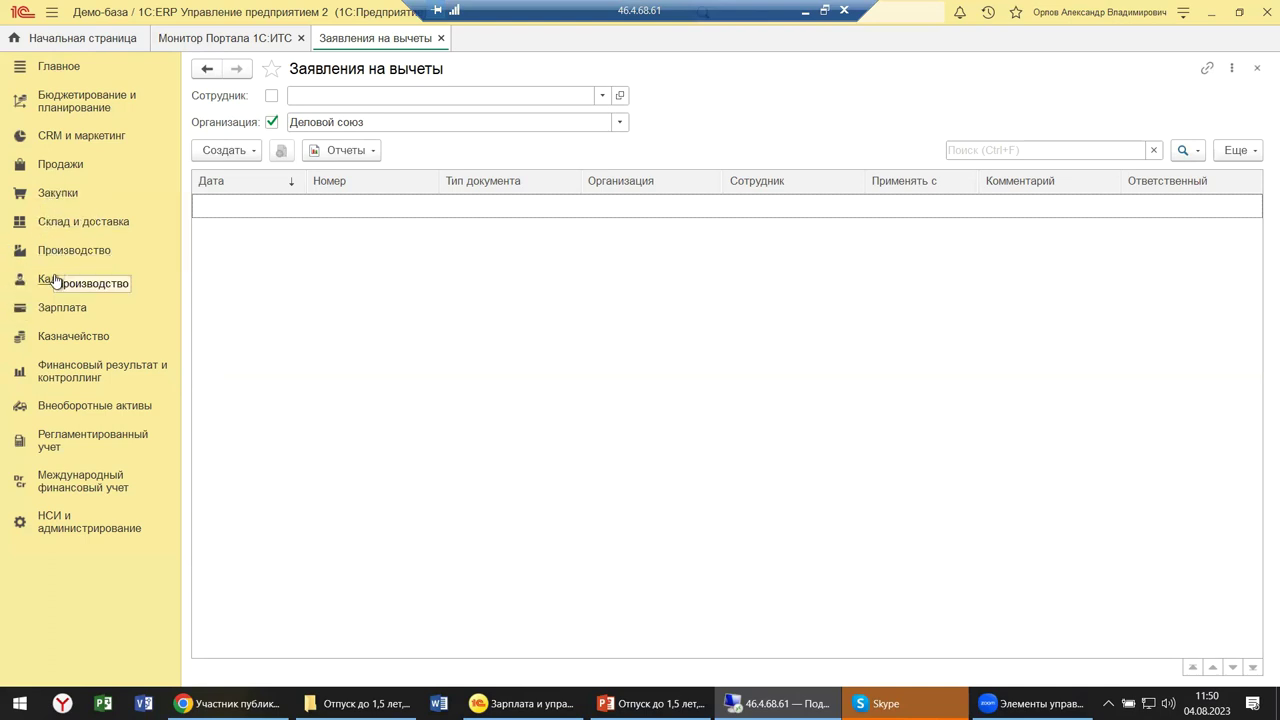
click(238, 155)
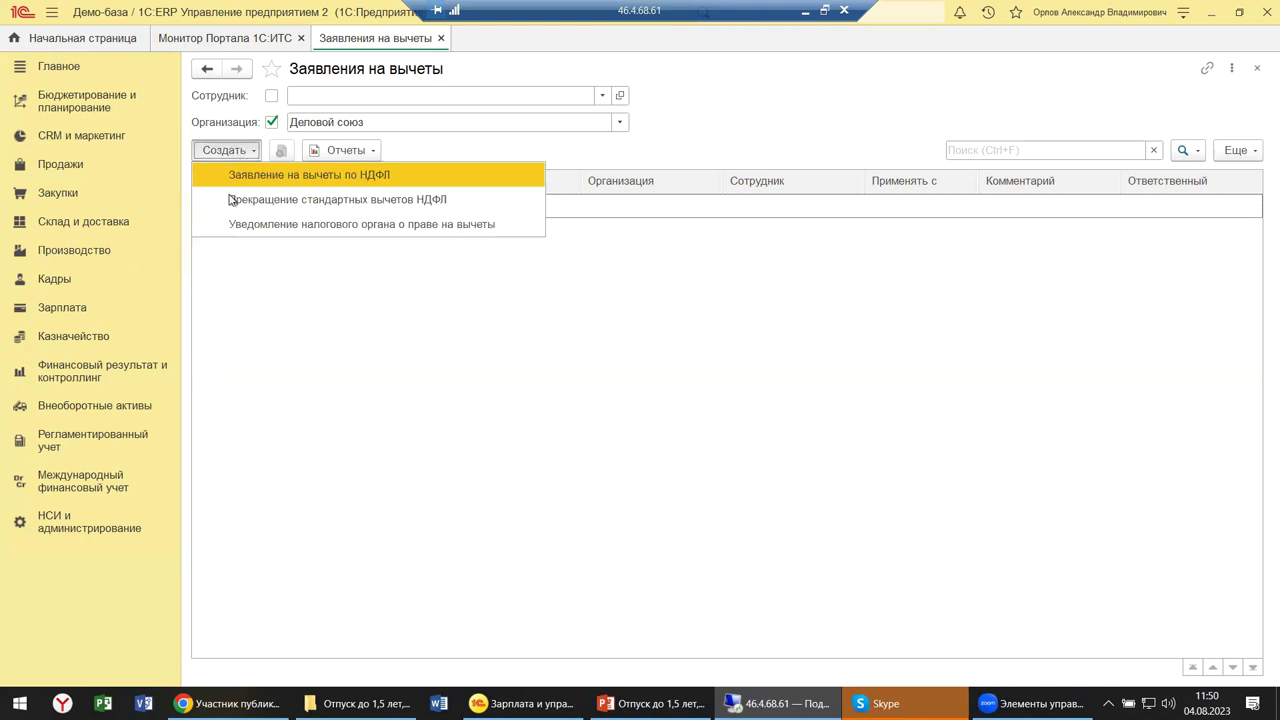
click(281, 175)
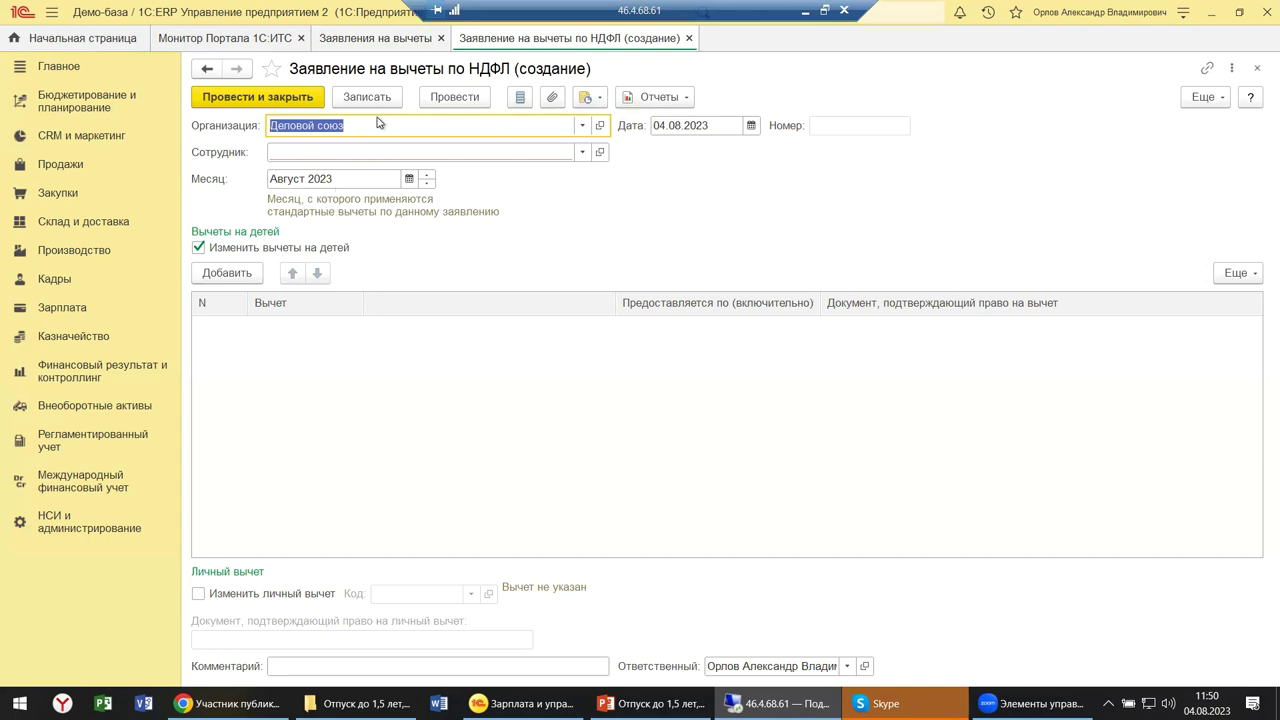
click(581, 152)
click(372, 199)
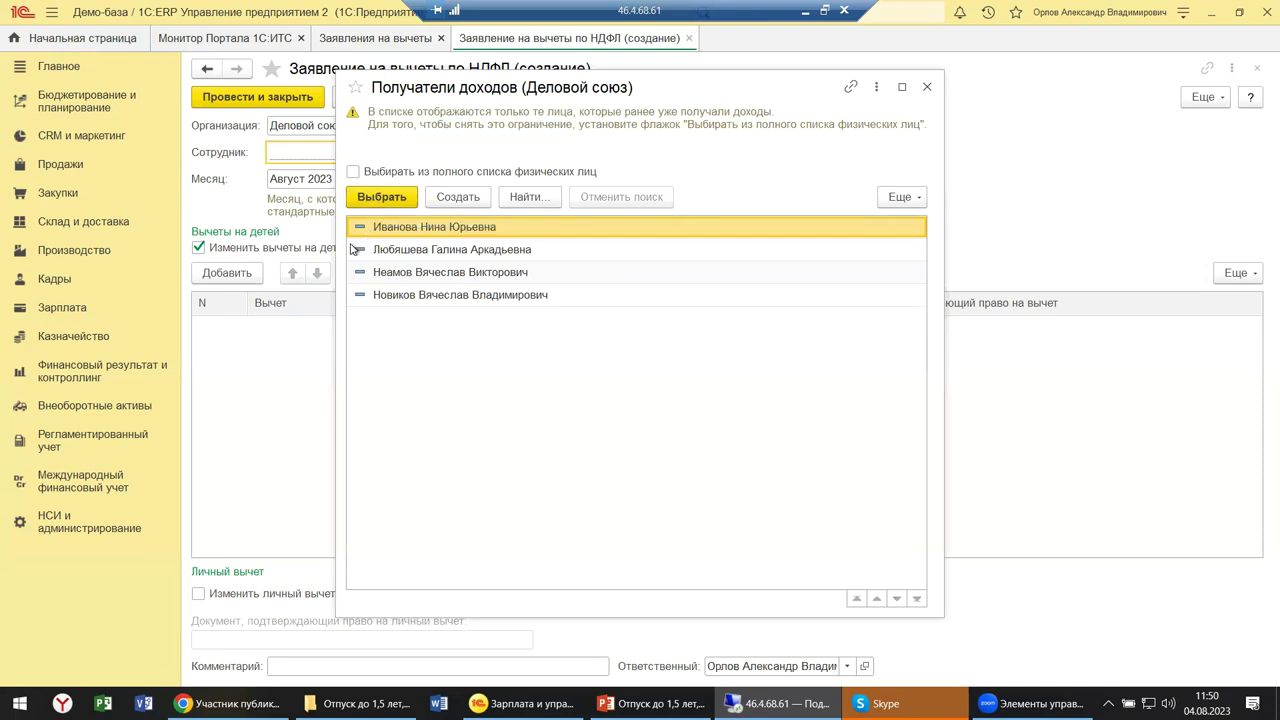
click(354, 172)
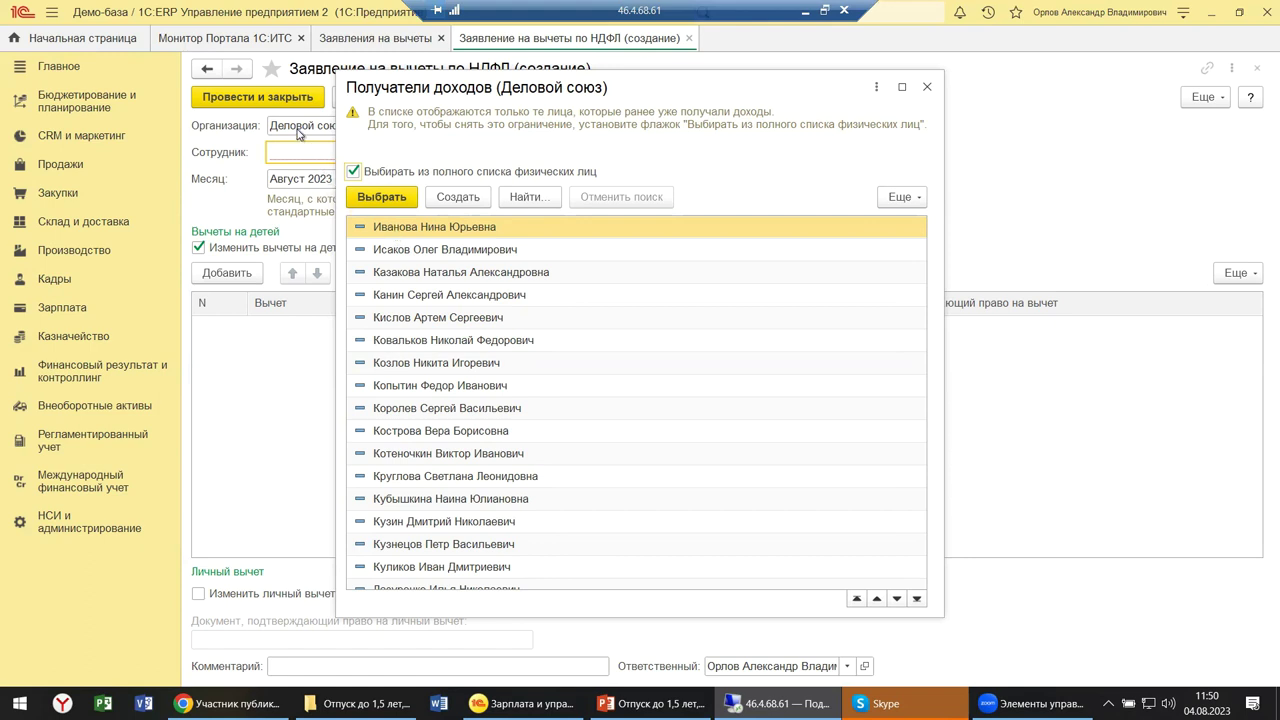
click(392, 231)
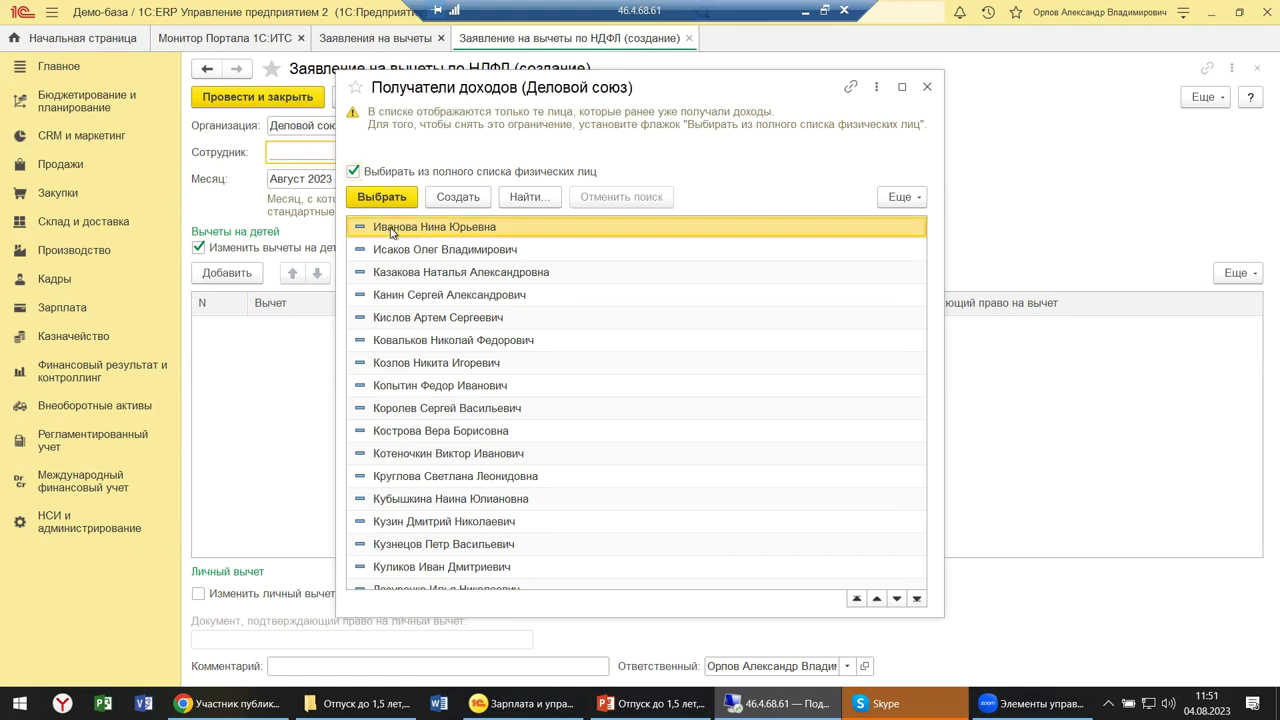
click(927, 88)
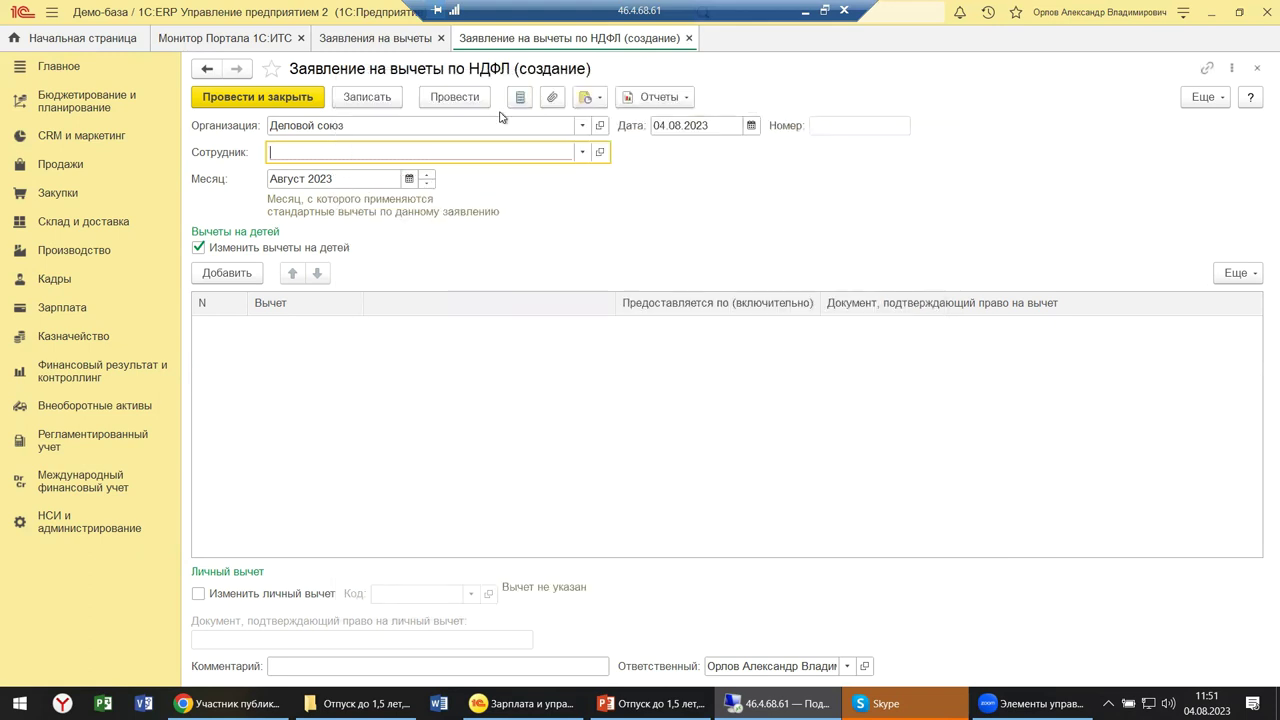
Fill in the employee of the deduction application with the first person from the income recipients list.
click(581, 152)
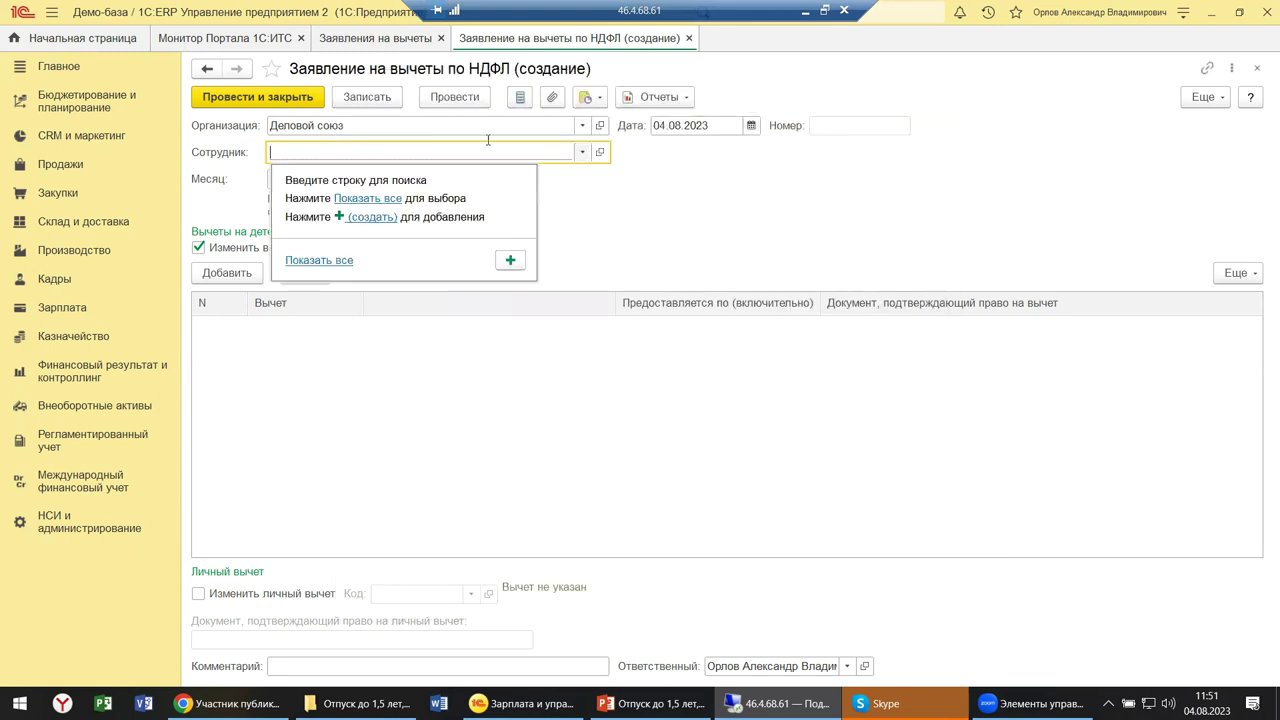
click(350, 199)
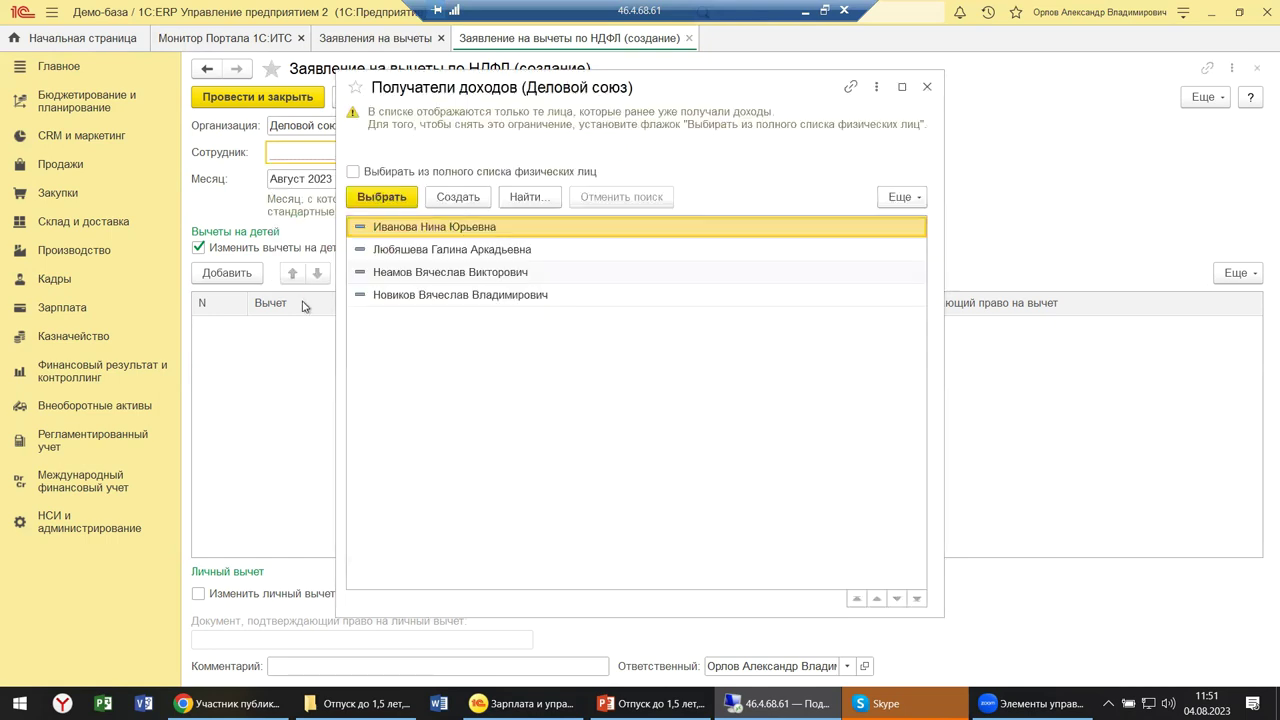
click(386, 202)
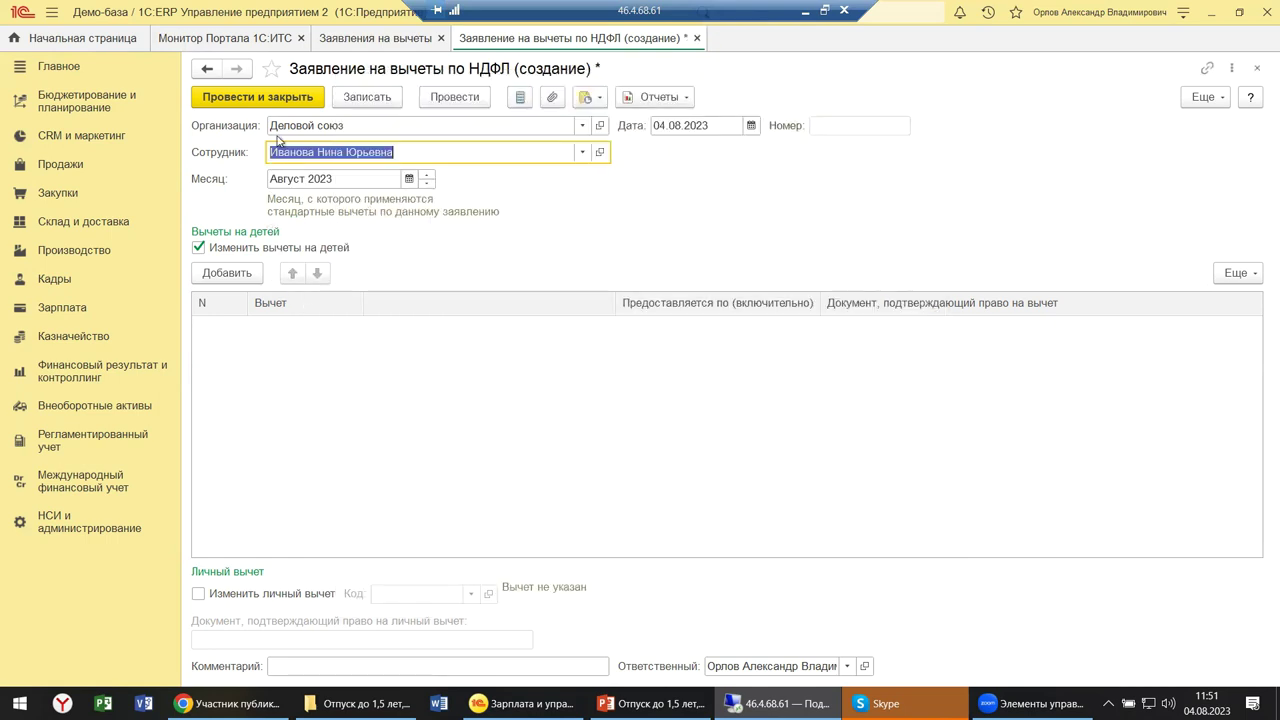
Add a row to the child deductions and look through the available НДФЛ deduction types.
click(240, 276)
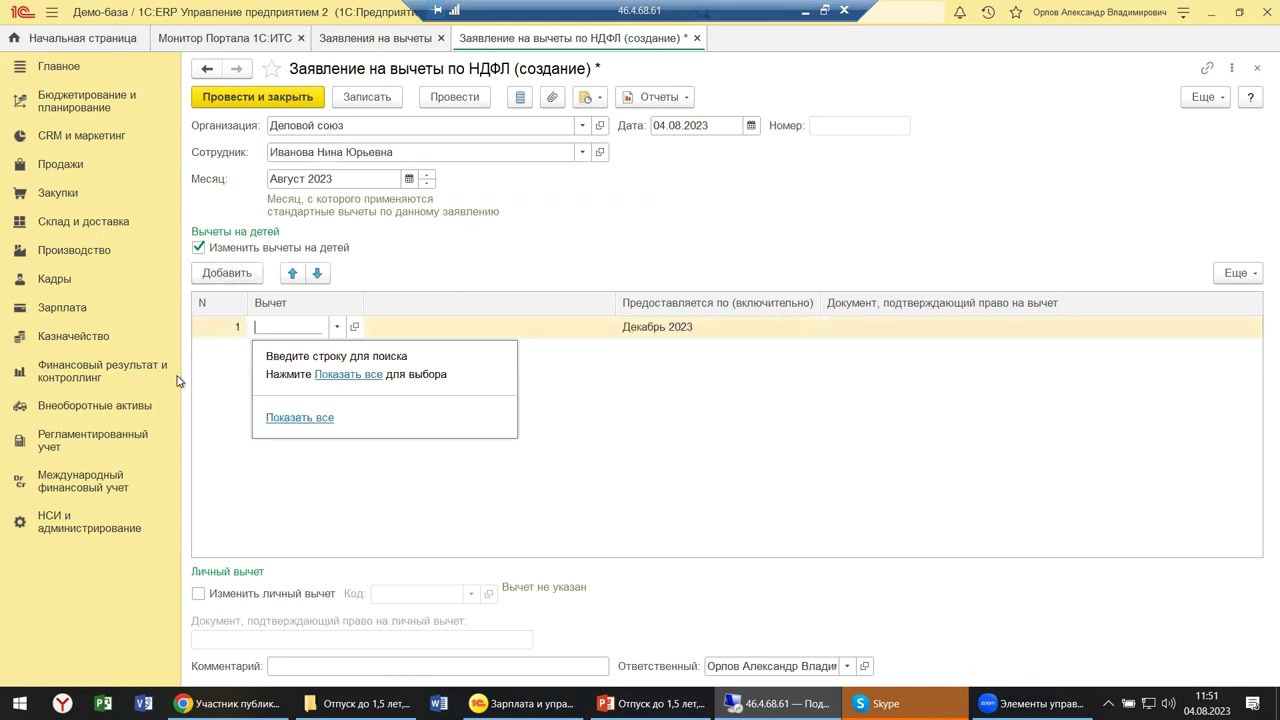
click(337, 327)
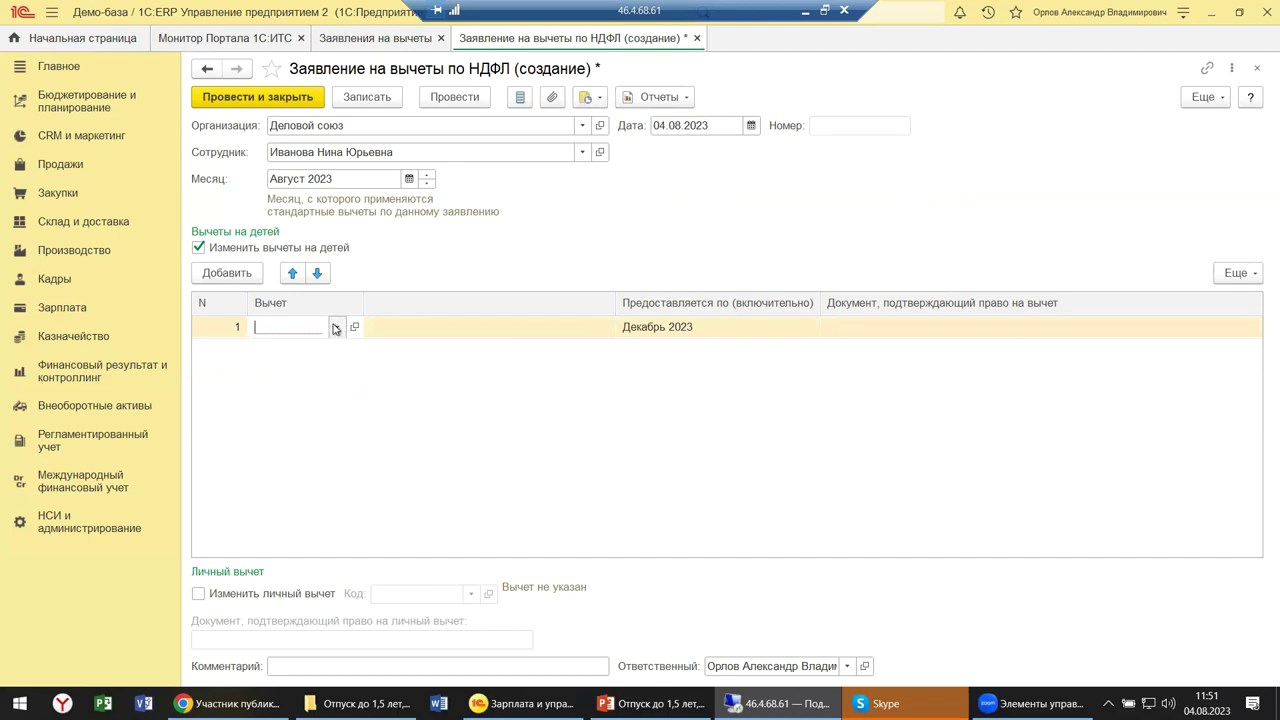
click(337, 327)
click(343, 378)
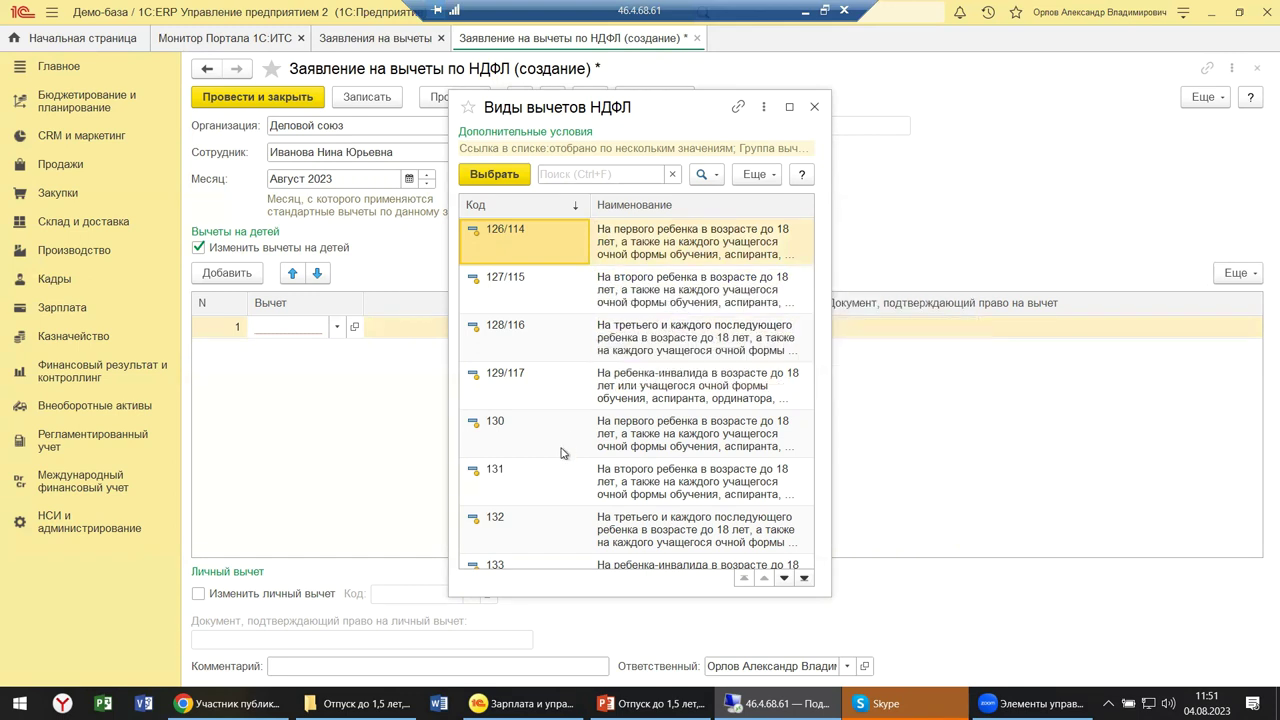
scroll(627, 497, down, 3)
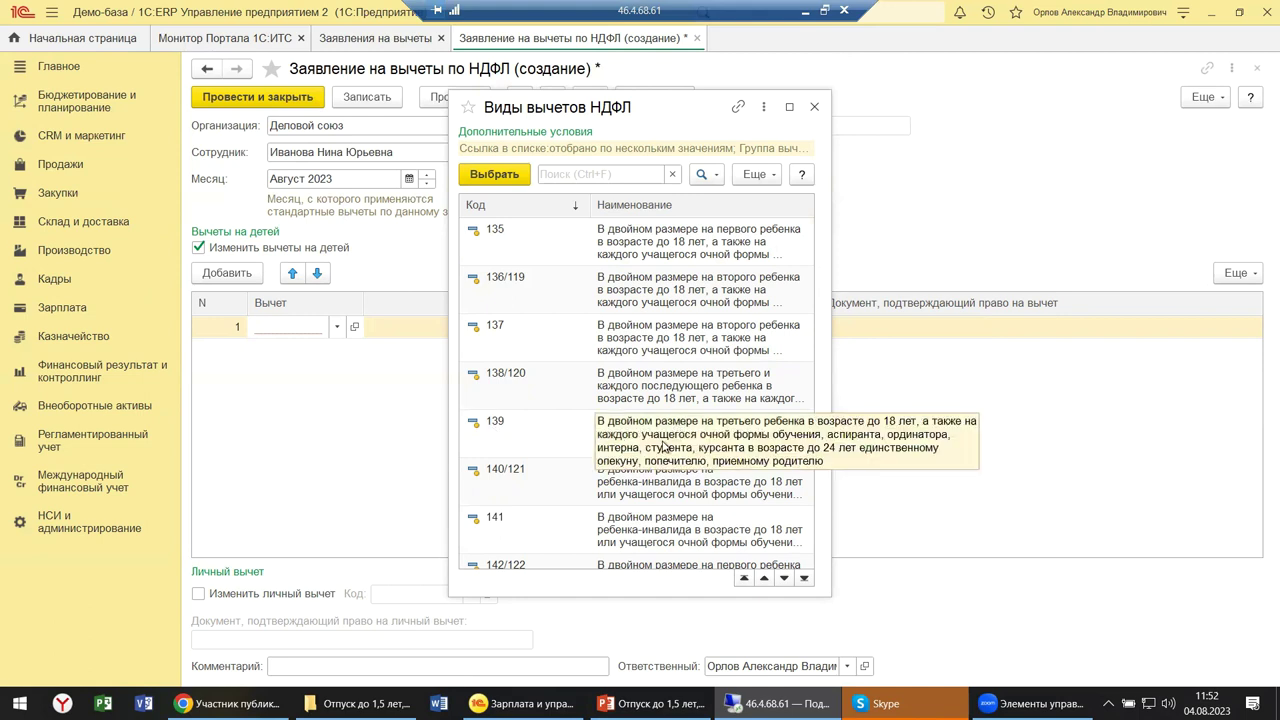
scroll(575, 513, down, 3)
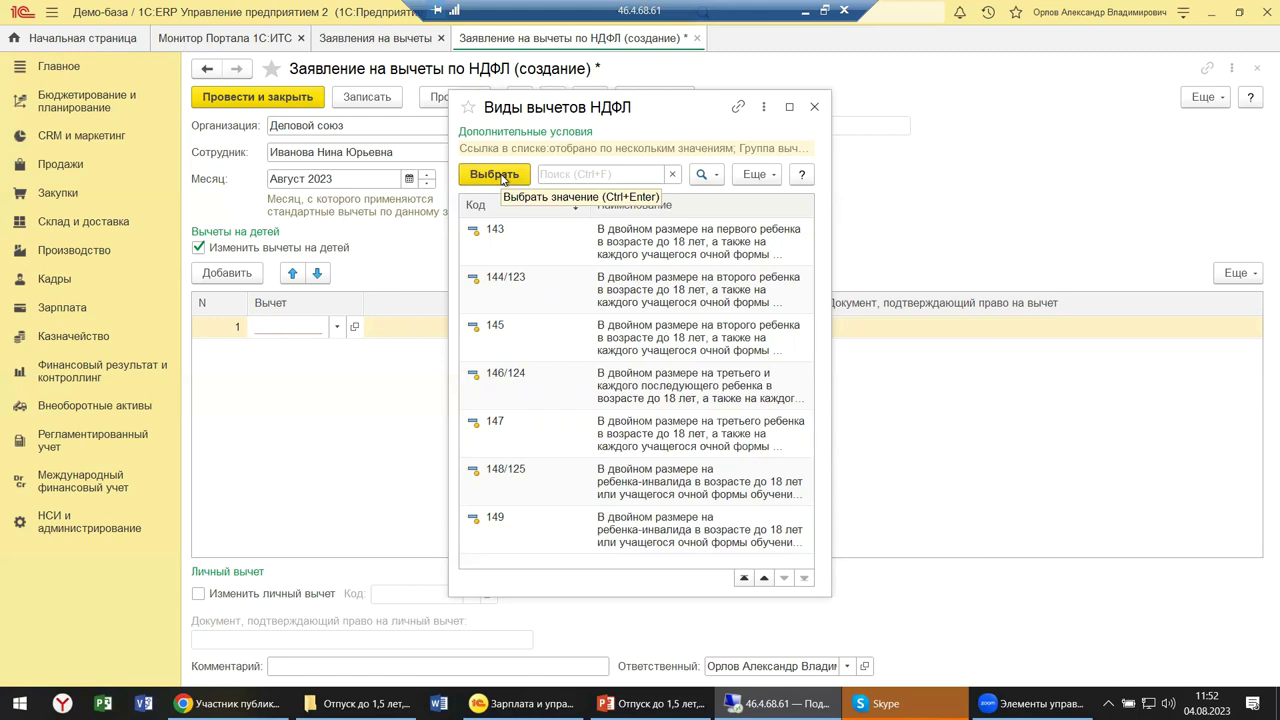
click(814, 106)
Set the deduction code in the first child deduction row to 126/114, for the first child under 18.
click(338, 327)
click(348, 374)
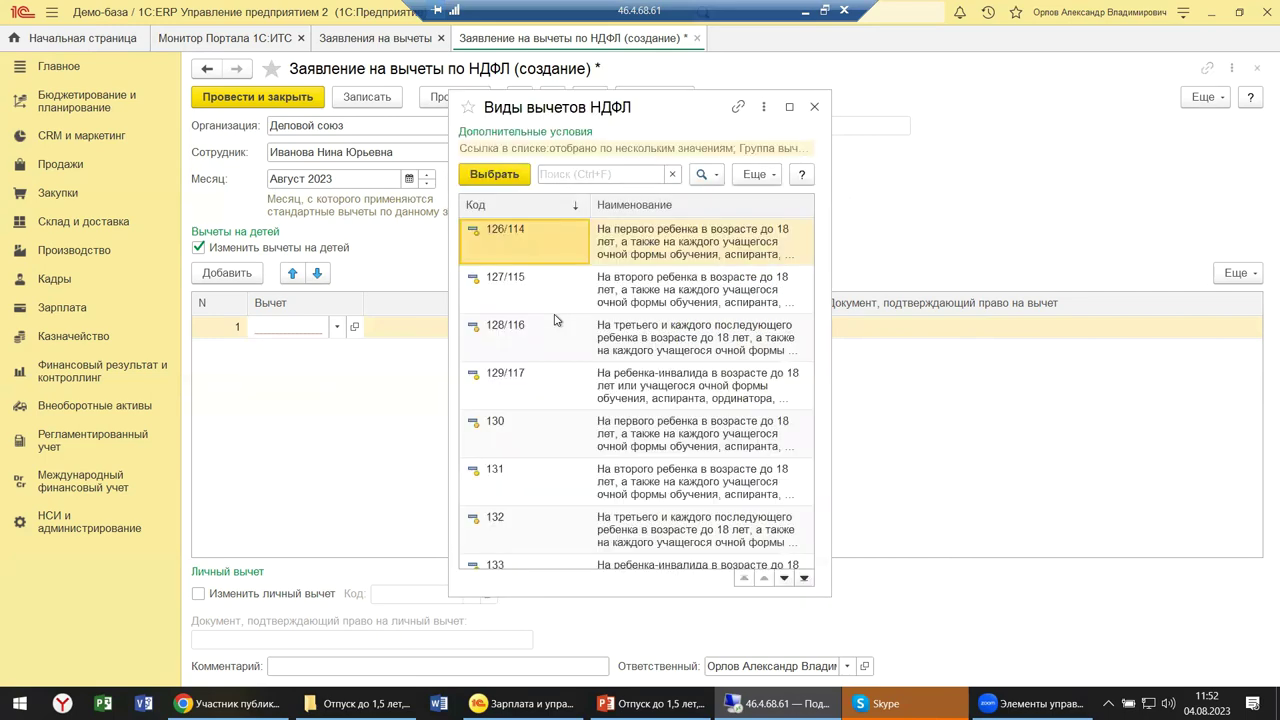
scroll(569, 290, down, 3)
scroll(569, 292, down, 3)
scroll(569, 292, up, 5)
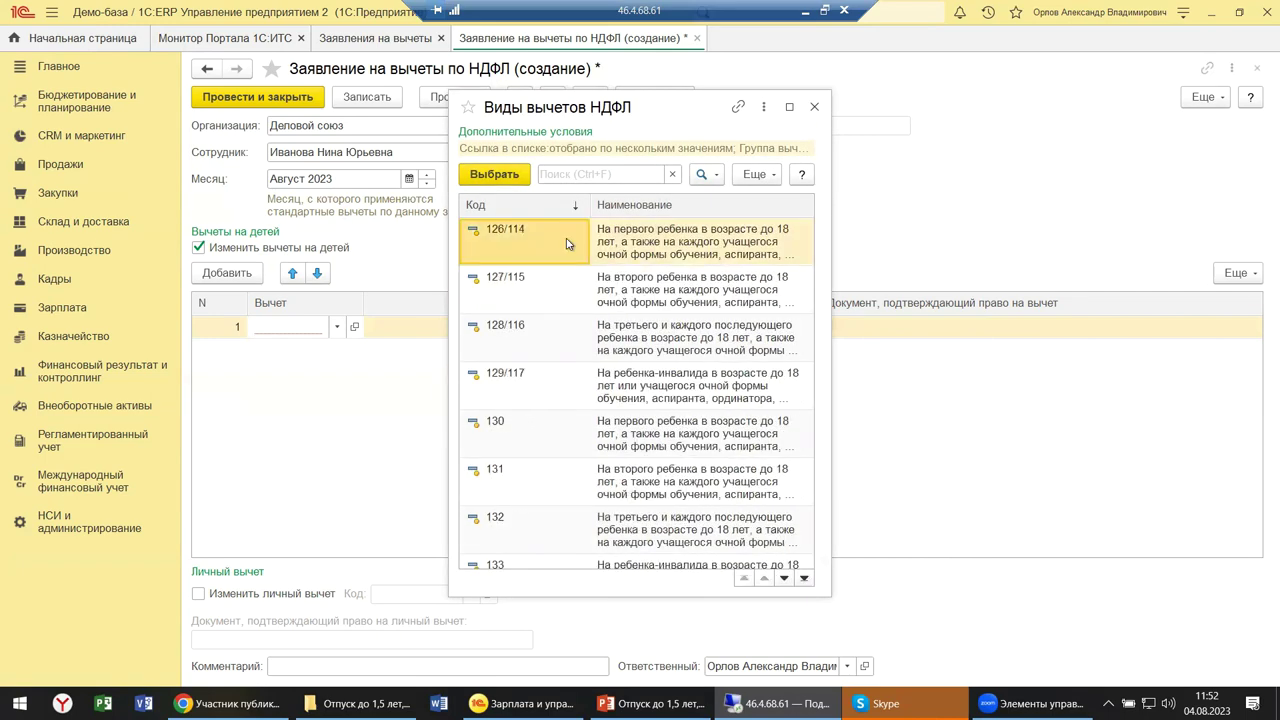
click(505, 177)
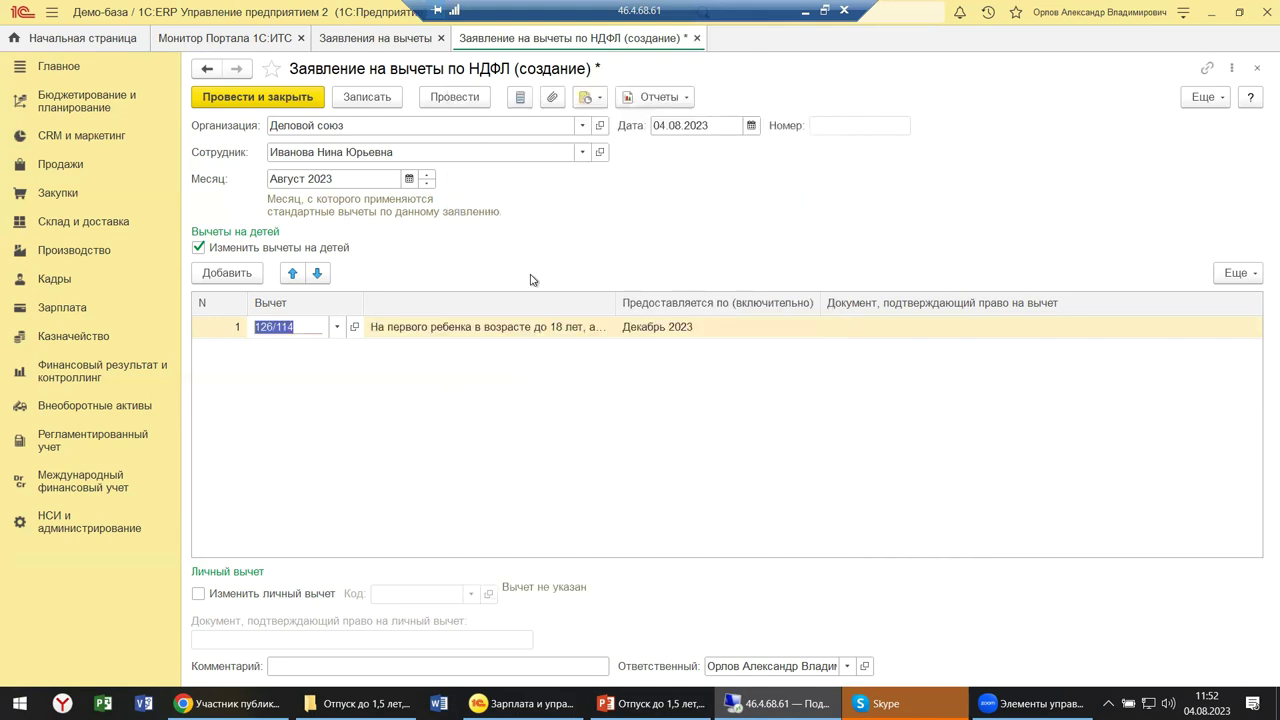
click(773, 352)
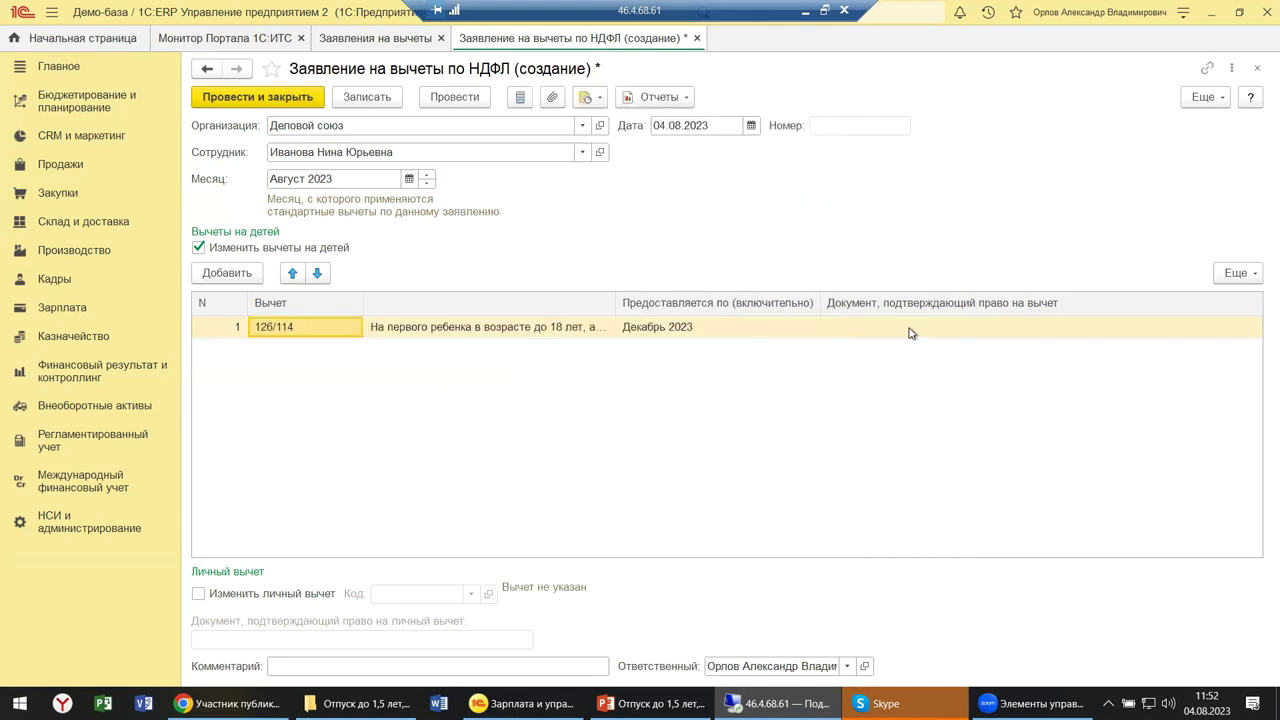
Show the field for the document confirming the deduction right, and close the application without saving it.
click(910, 328)
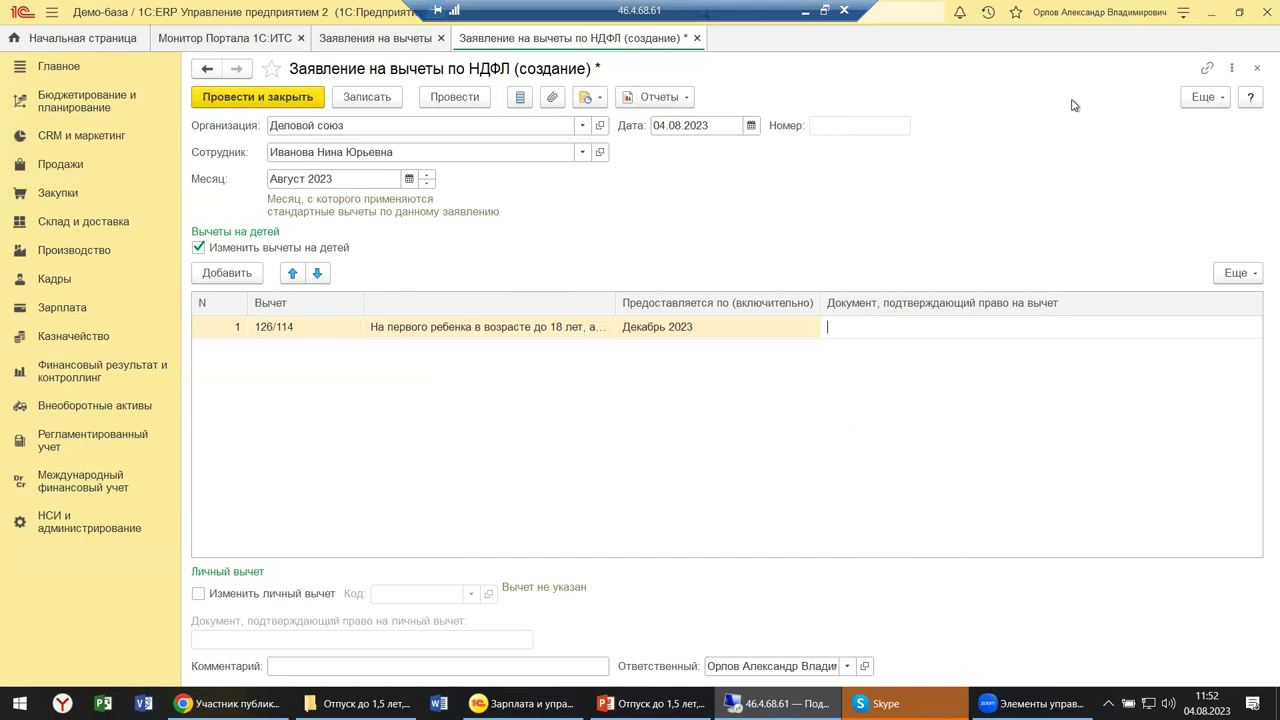
click(1259, 70)
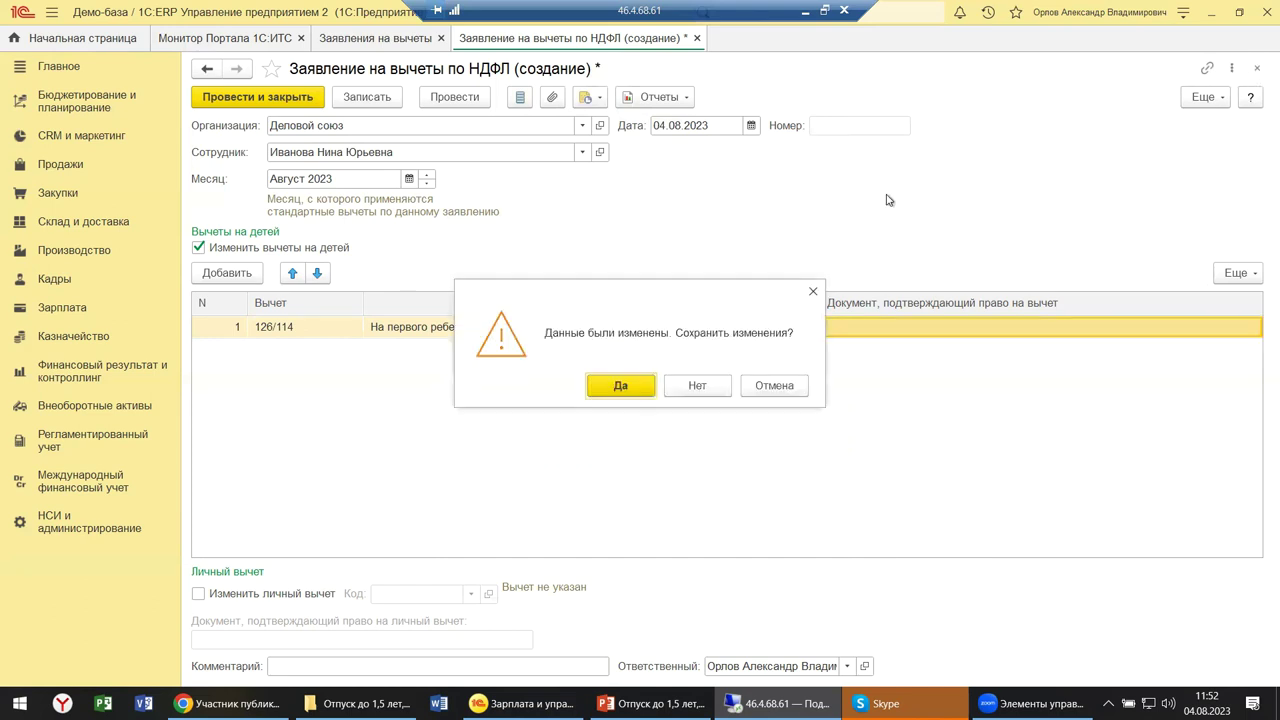
click(689, 386)
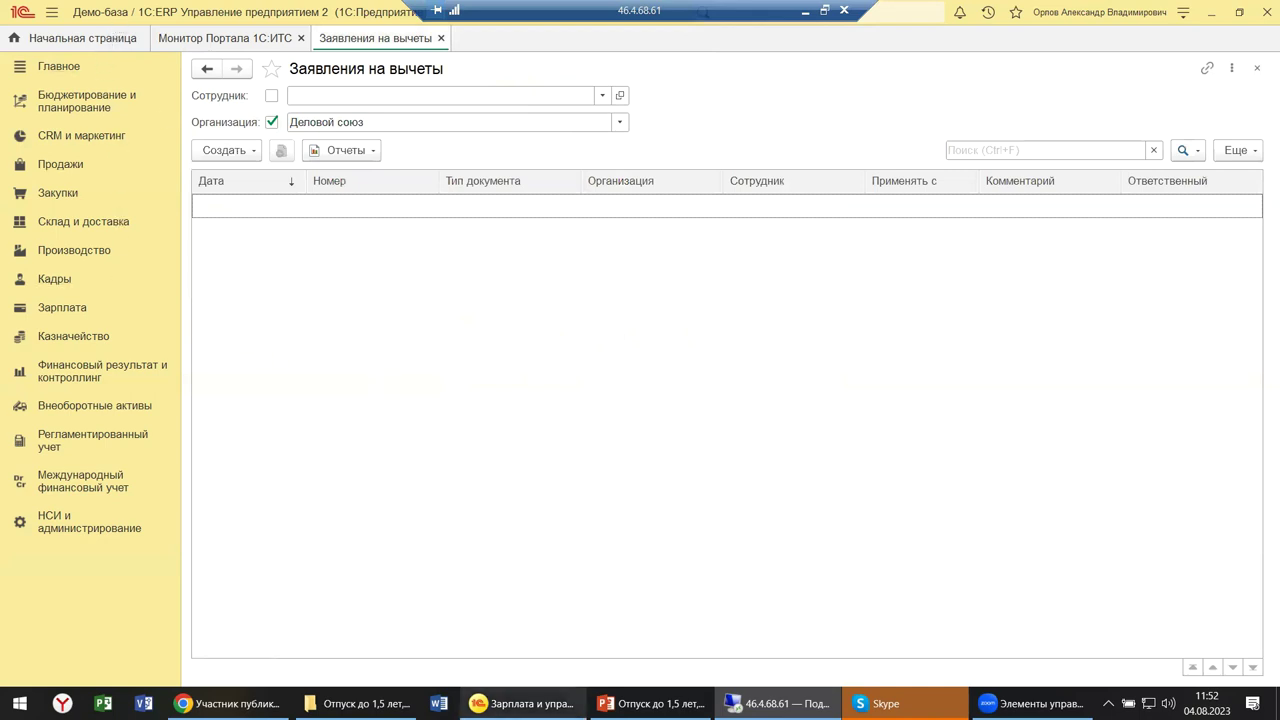
Switch to Зарплата и управление персоналом and create a new timesheet (Табель) in the time-tracking documents.
click(520, 703)
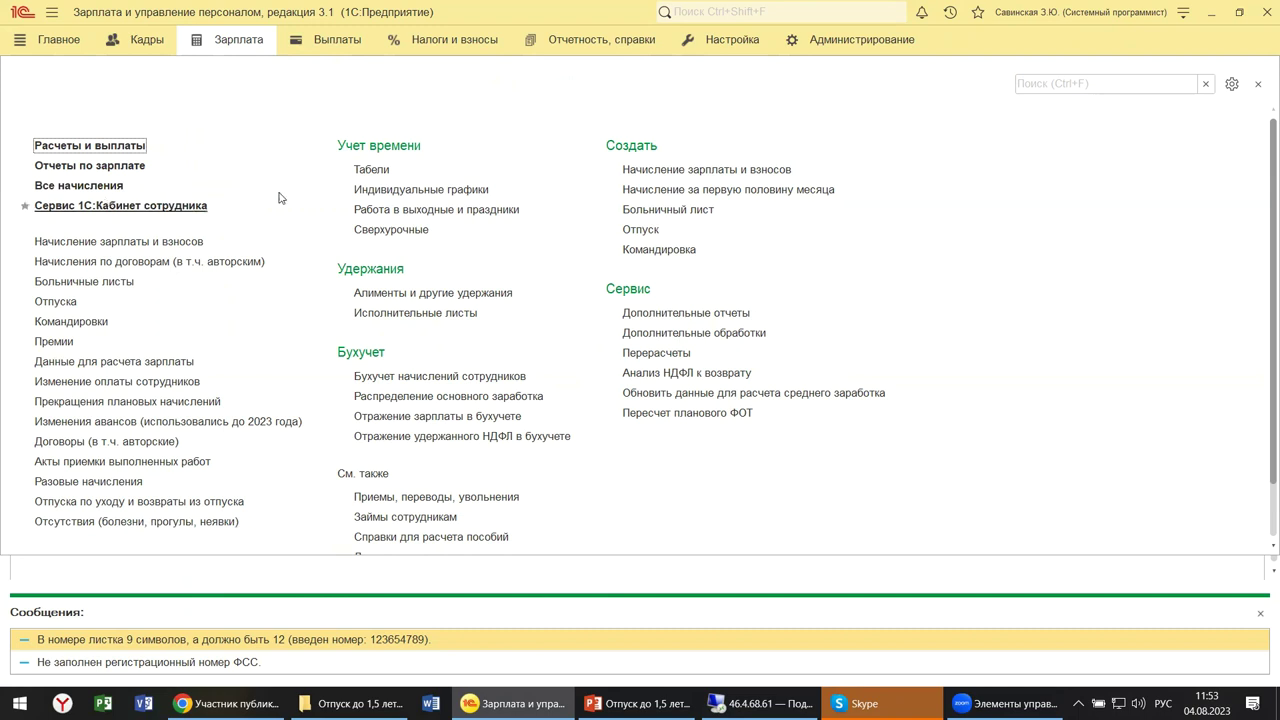
click(356, 178)
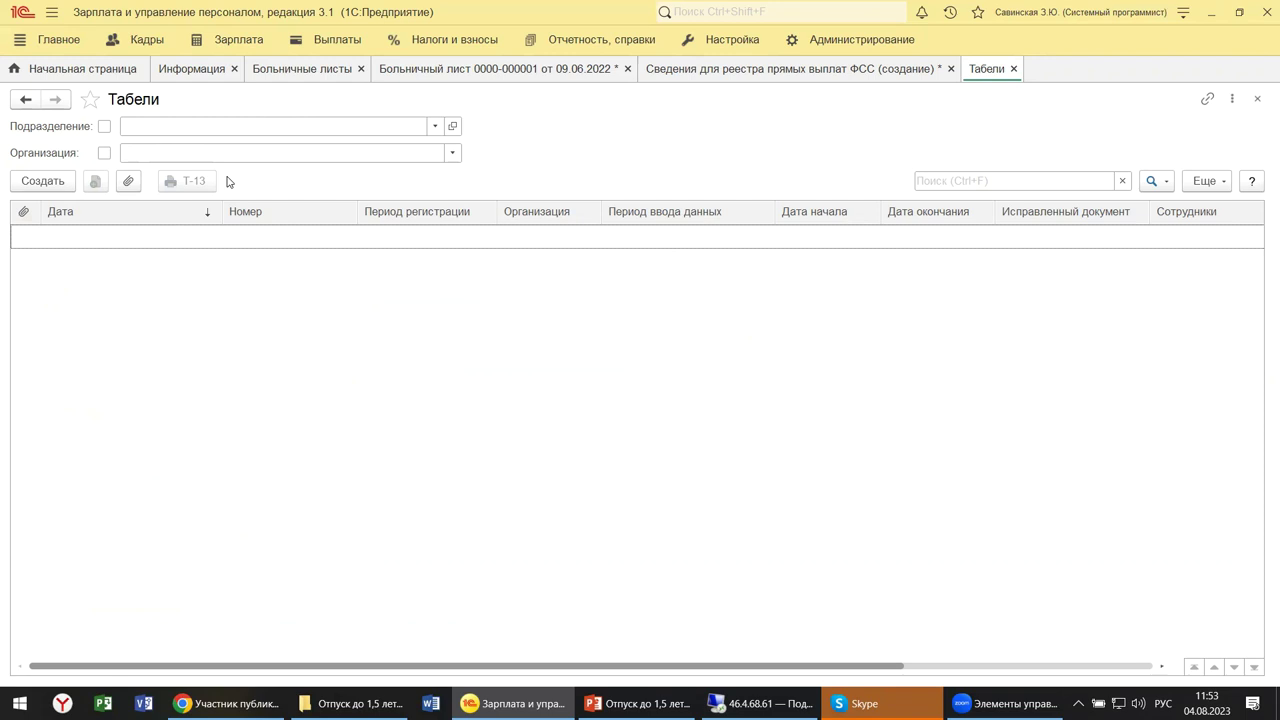
click(58, 183)
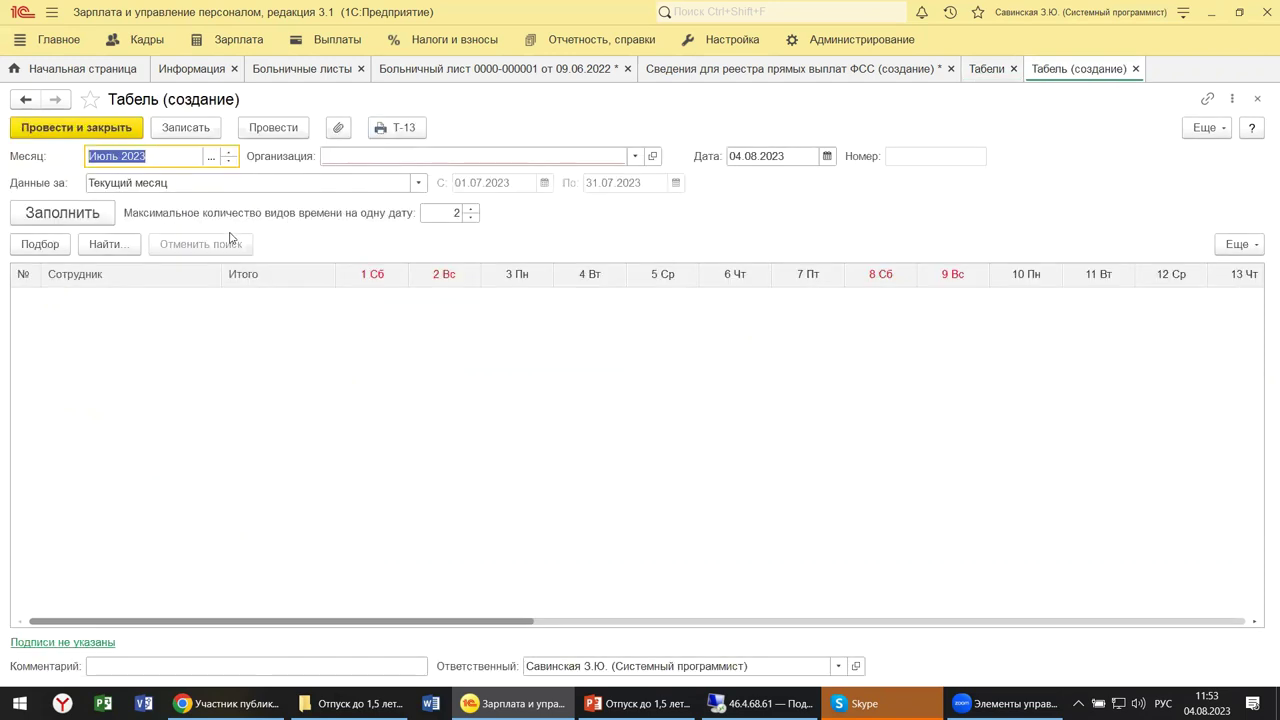
Set the timesheet's organization to Крон-Ц and fill it automatically with the employees' time data for Июль 2023.
click(630, 158)
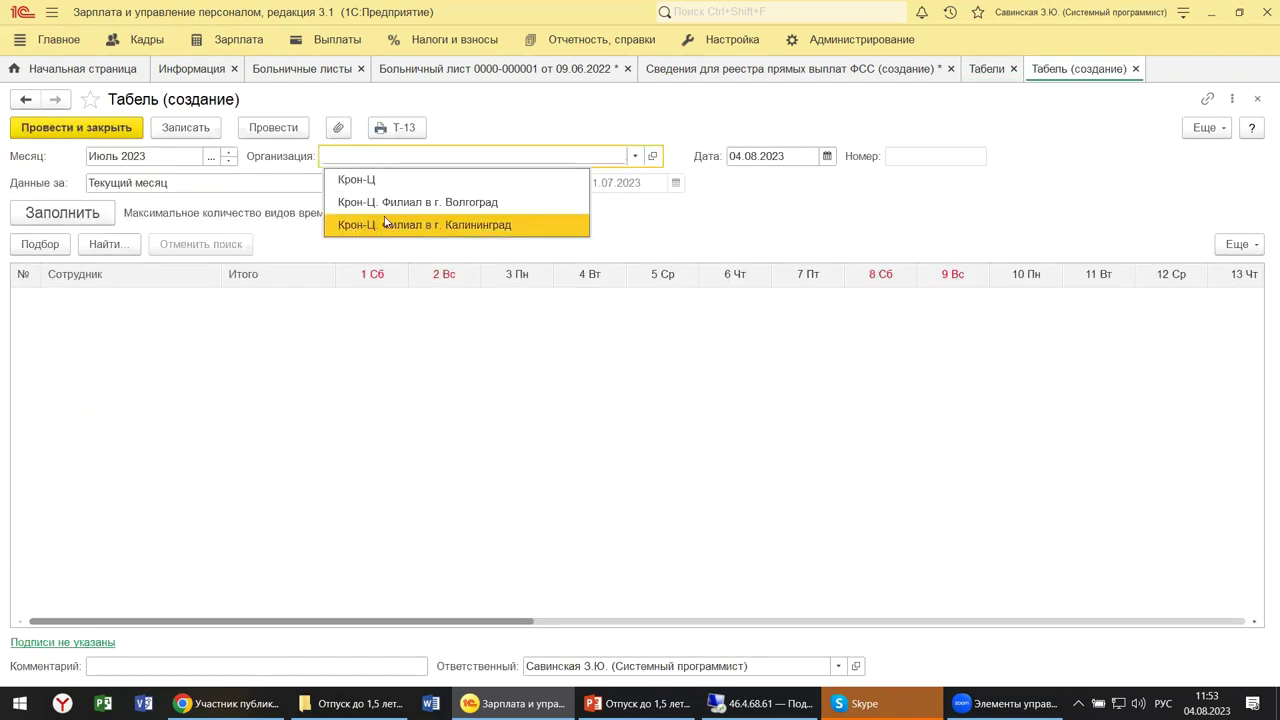
key(Escape)
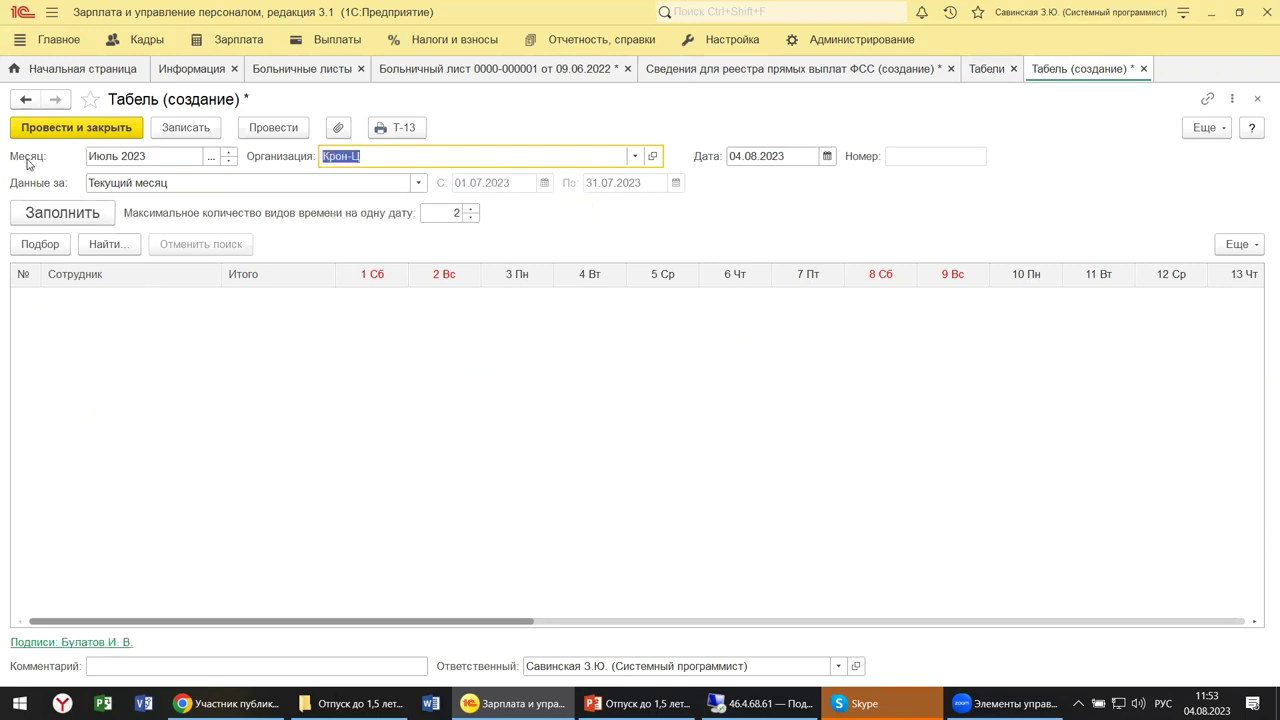
click(36, 219)
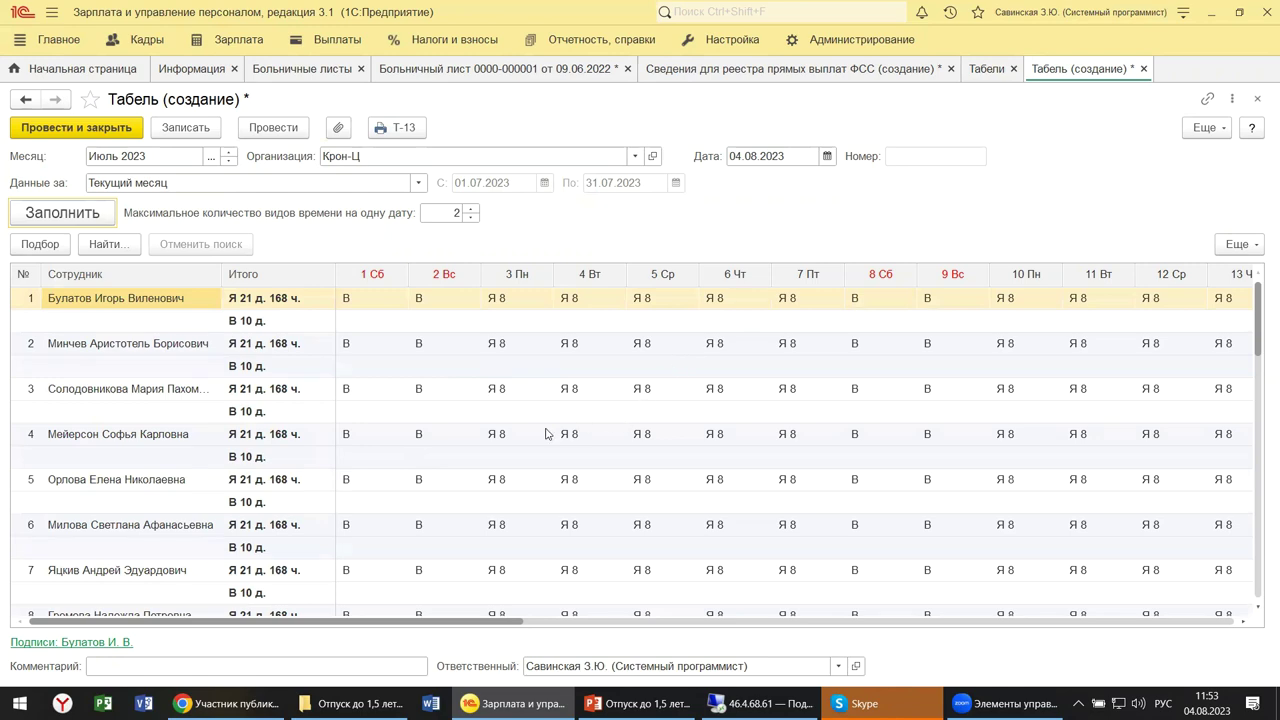
Look through the filled timesheet to its last employees and select the 1 July entry in row 25.
scroll(496, 528, down, 6)
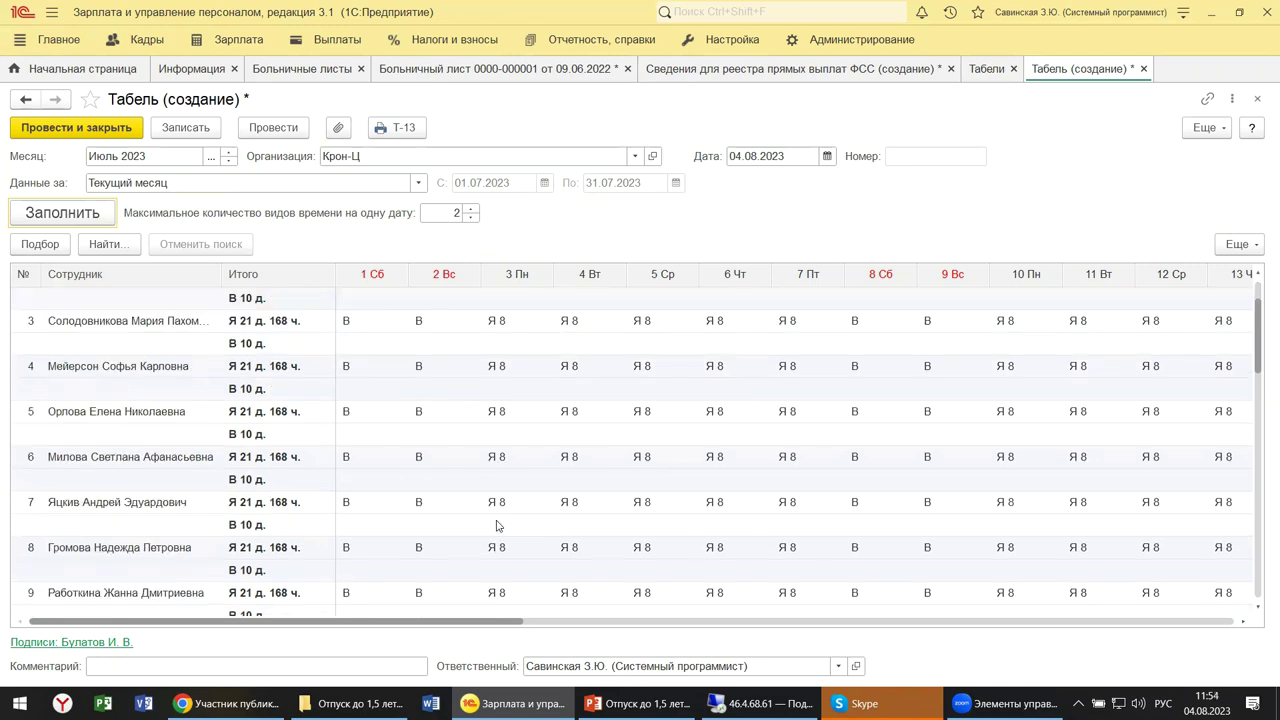
scroll(497, 526, down, 3)
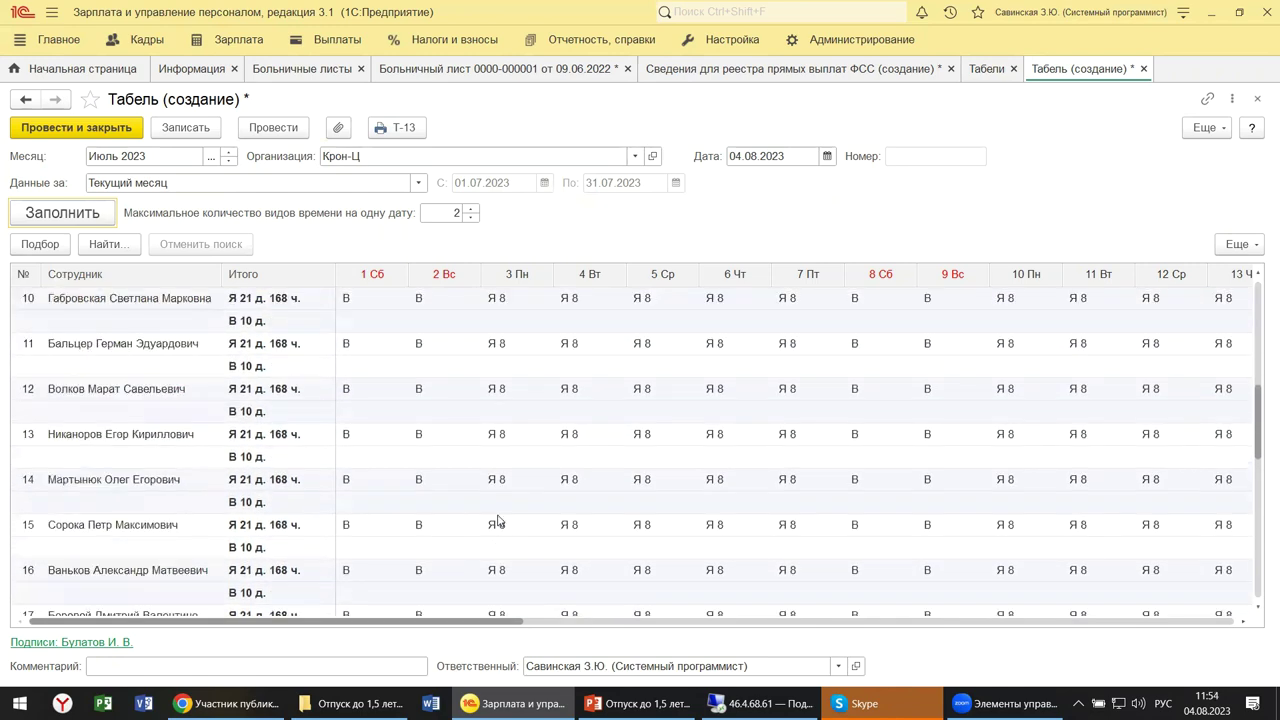
scroll(498, 521, down, 12)
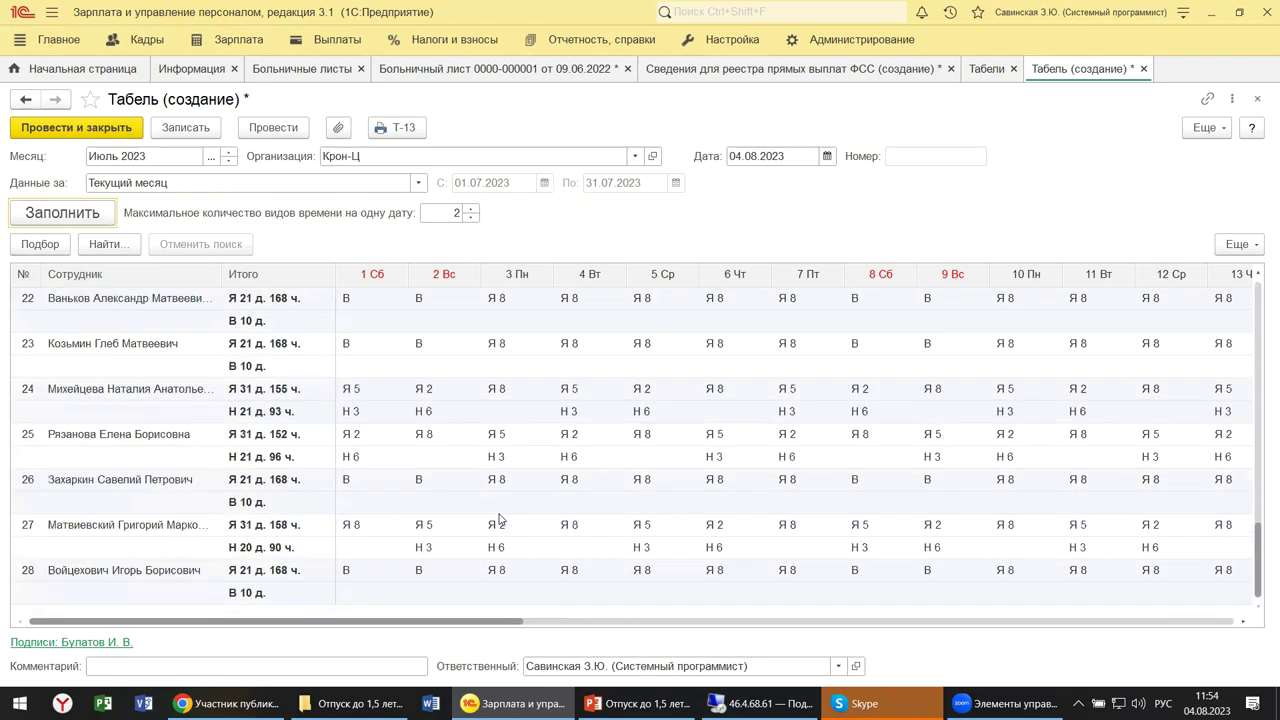
click(350, 436)
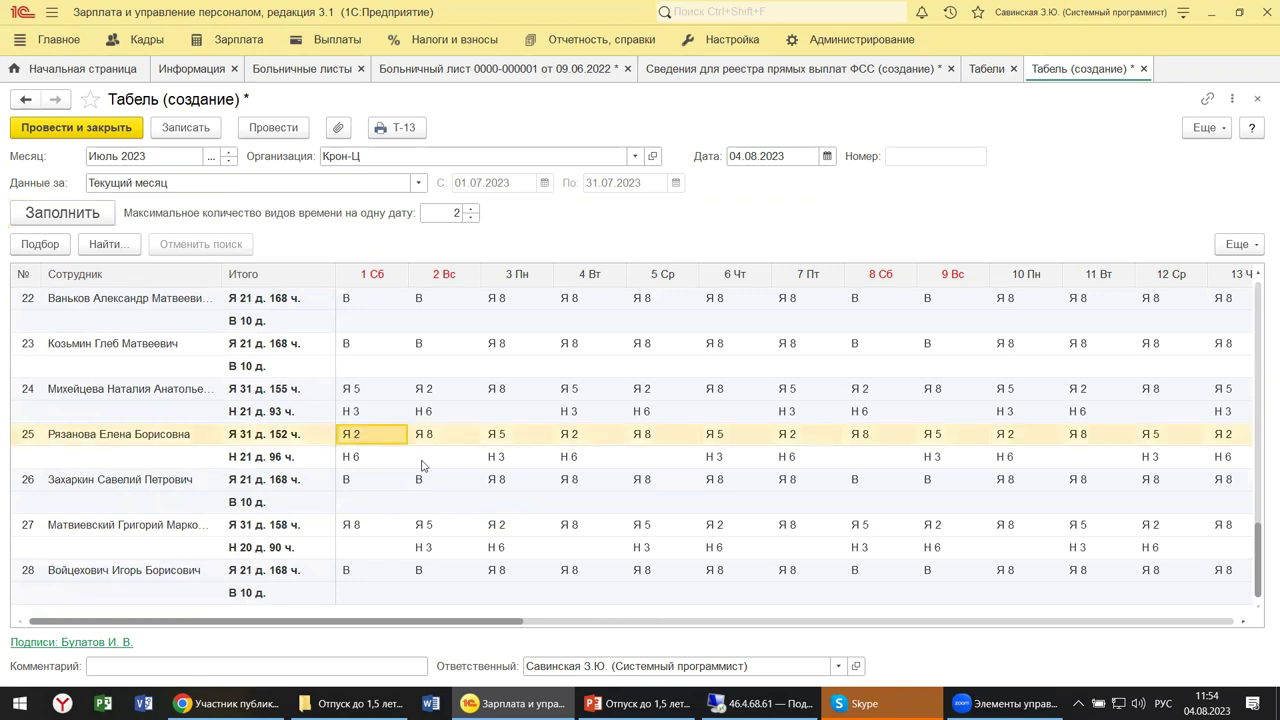